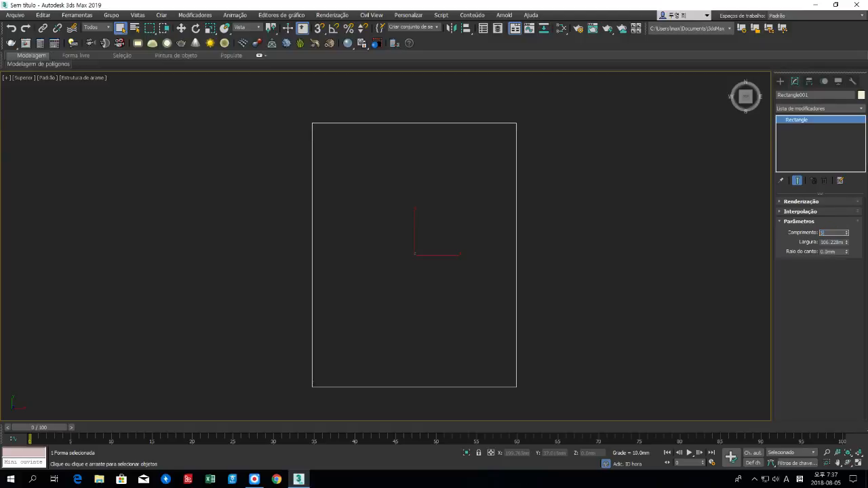
Set the rectangle's length to 520 mm and width to 450 mm, and fit it in the view.
{"action": "key", "text": "Return"}
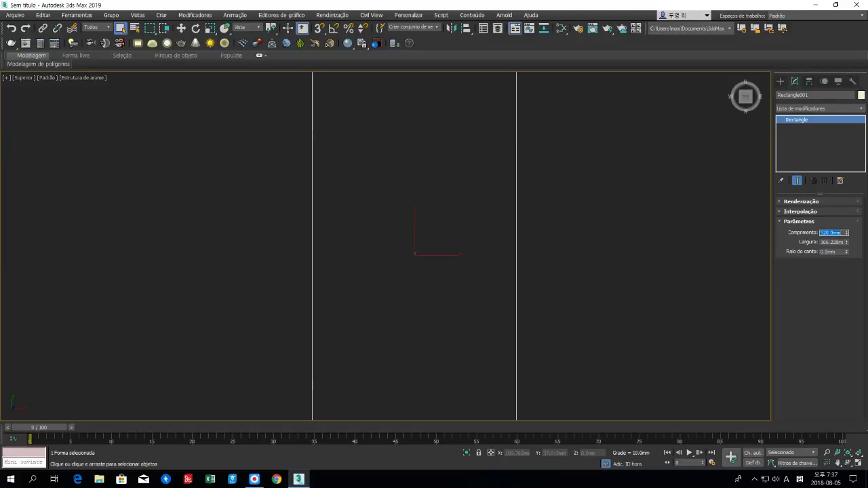
{"action": "key", "text": "Tab"}
{"action": "type", "text": "450"}
{"action": "key", "text": "Return"}
{"action": "type", "text": "z"}
{"action": "left_click", "coordinate": [696, 272]}
{"action": "key", "text": "z"}
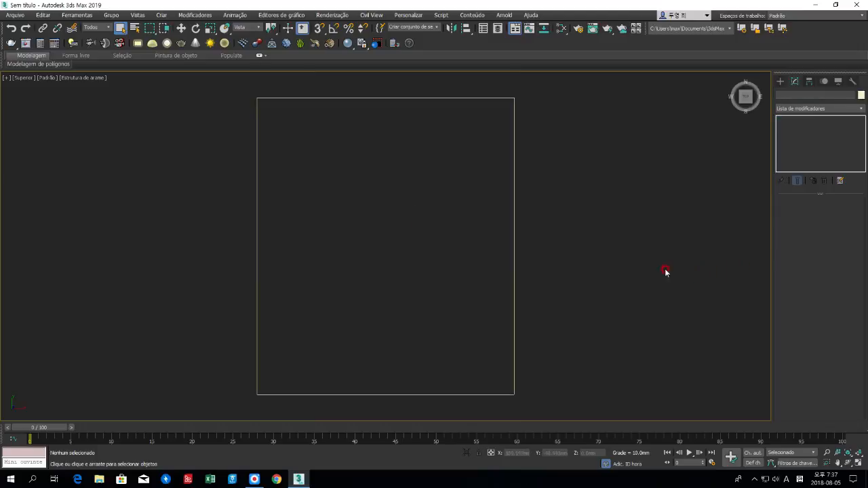
{"action": "left_click", "coordinate": [515, 257]}
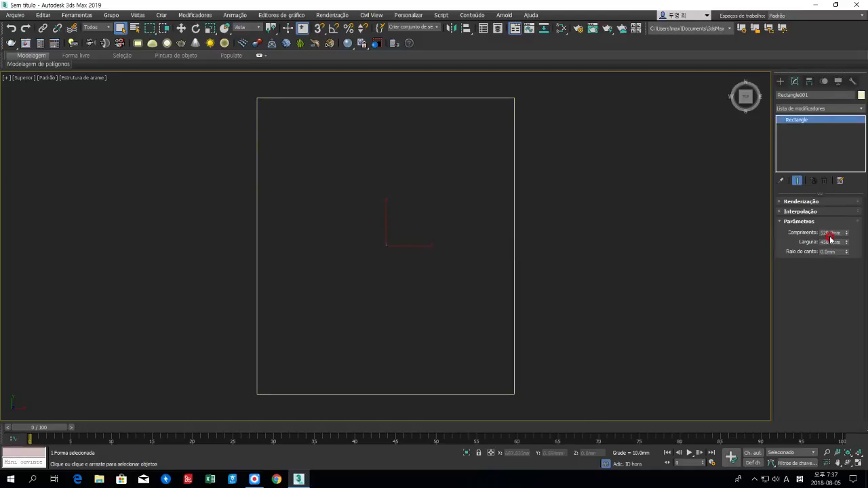
Draw a thin horizontal rectangle about 334 mm wide and 24 mm high to the right of the large rectangle.
{"action": "middle_click_drag", "start_coordinate": [525, 223], "coordinate": [315, 221]}
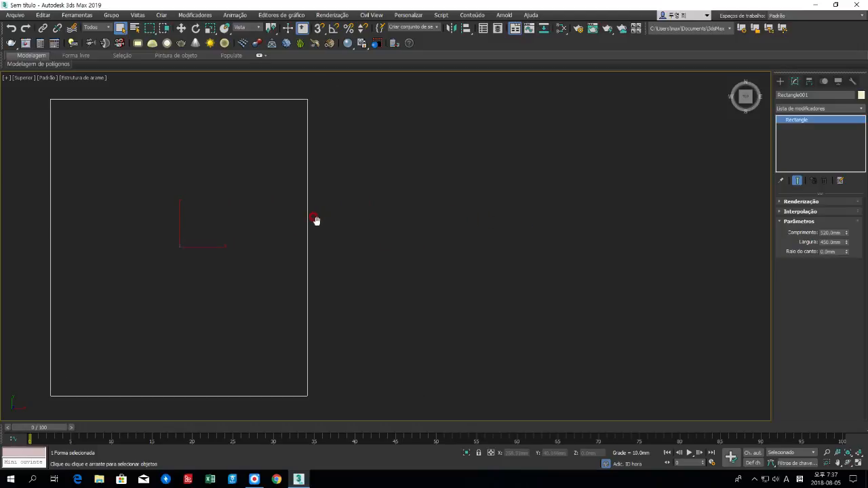
{"action": "left_click", "coordinate": [780, 81]}
{"action": "left_click", "coordinate": [837, 145]}
{"action": "left_click_drag", "start_coordinate": [400, 107], "coordinate": [590, 121]}
{"action": "right_click", "coordinate": [764, 107]}
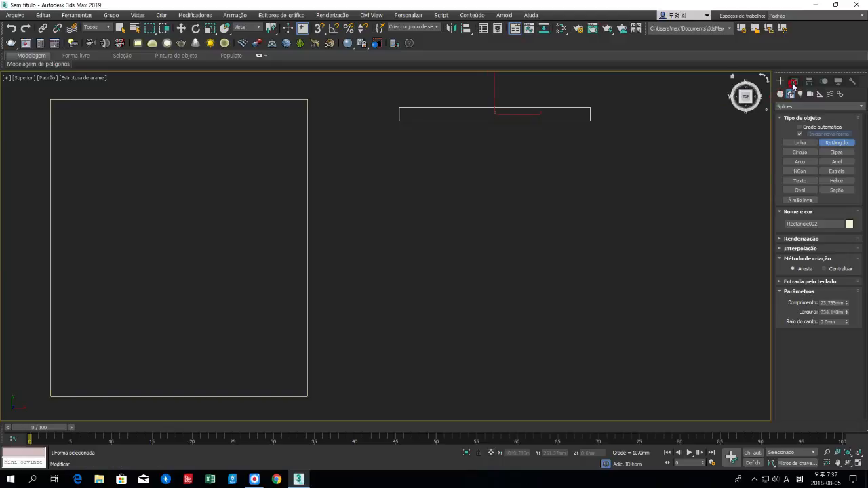
Set the thin horizontal rectangle's length to 20 mm and width to 360 mm.
{"action": "left_click", "coordinate": [795, 81]}
{"action": "left_click", "coordinate": [839, 232]}
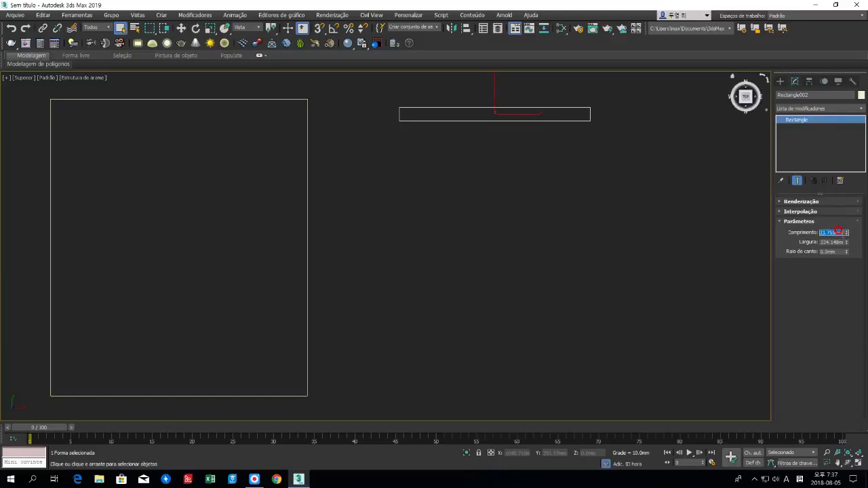
{"action": "type", "text": "20"}
{"action": "key", "text": "Tab"}
{"action": "type", "text": "360"}
{"action": "key", "text": "Return"}
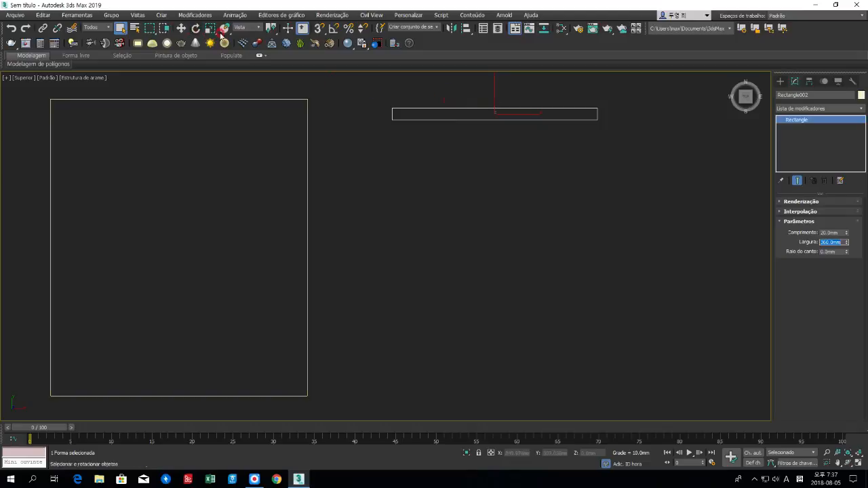
Make one copy of the thin horizontal rectangle a short distance straight below the original.
{"action": "left_click", "coordinate": [181, 27]}
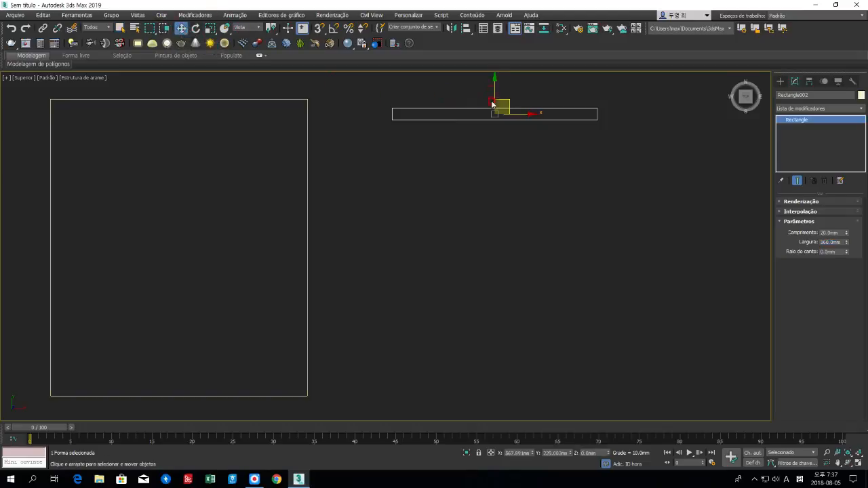
{"action": "left_click_drag", "start_coordinate": [495, 88], "coordinate": [492, 124], "text": "shift"}
{"action": "left_click", "coordinate": [446, 279]}
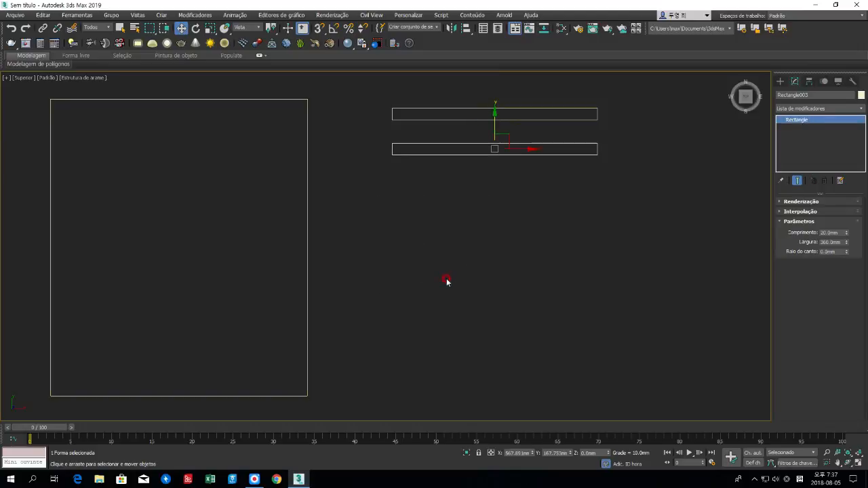
Draw a thin vertical rectangle about 310 mm long and 23 mm wide below the two horizontal bars.
{"action": "left_click", "coordinate": [780, 81]}
{"action": "left_click", "coordinate": [791, 94]}
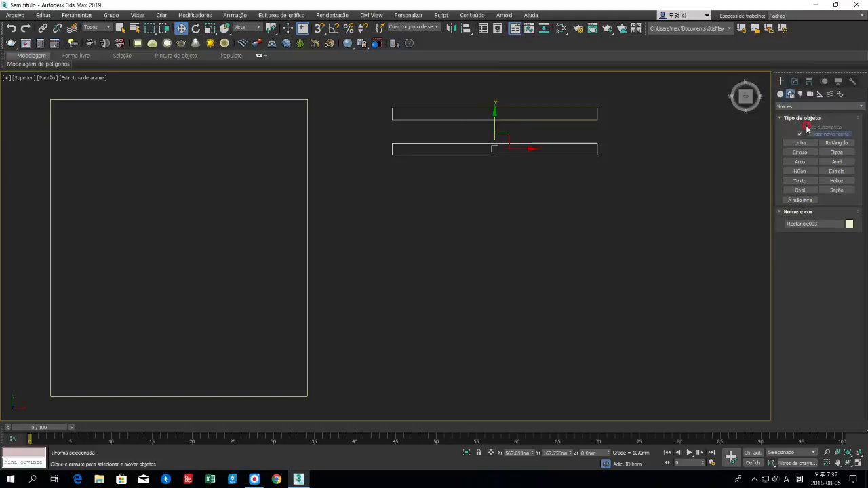
{"action": "left_click", "coordinate": [836, 143]}
{"action": "left_click_drag", "start_coordinate": [399, 210], "coordinate": [411, 387]}
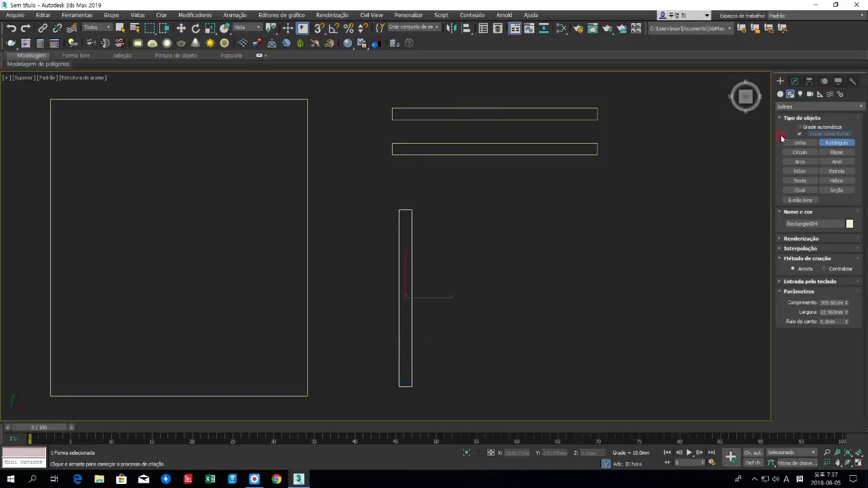
Set the vertical rectangle's length to 405 mm and width to 20 mm, and place one copy to its right.
{"action": "left_click", "coordinate": [795, 82]}
{"action": "double_click", "coordinate": [824, 231]}
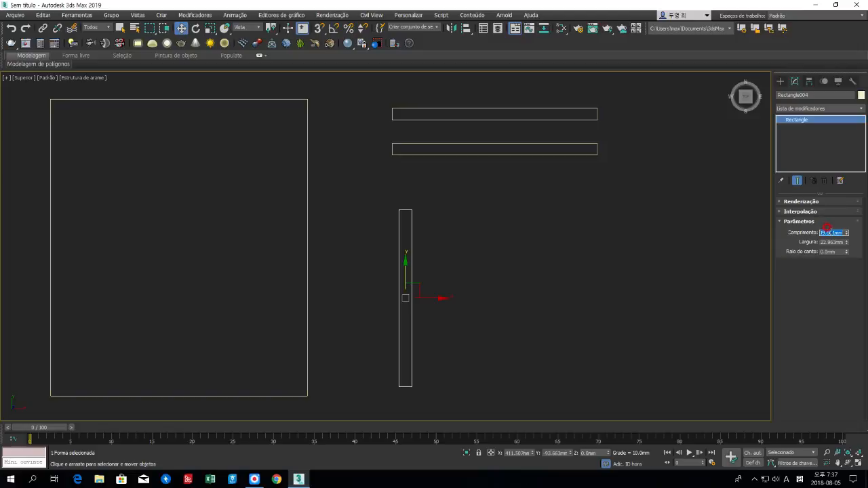
{"action": "type", "text": "405"}
{"action": "key", "text": "Tab"}
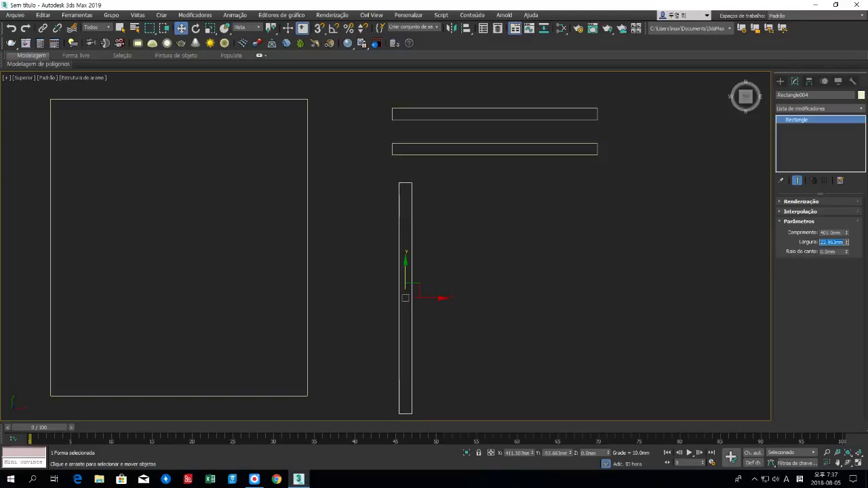
{"action": "type", "text": "20"}
{"action": "key", "text": "Tab"}
{"action": "left_click_drag", "start_coordinate": [437, 297], "coordinate": [494, 298], "text": "shift"}
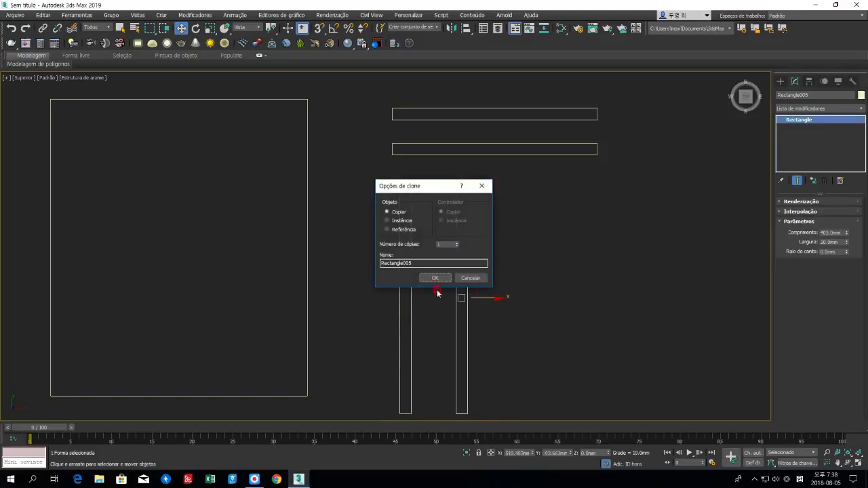
{"action": "left_click", "coordinate": [435, 279]}
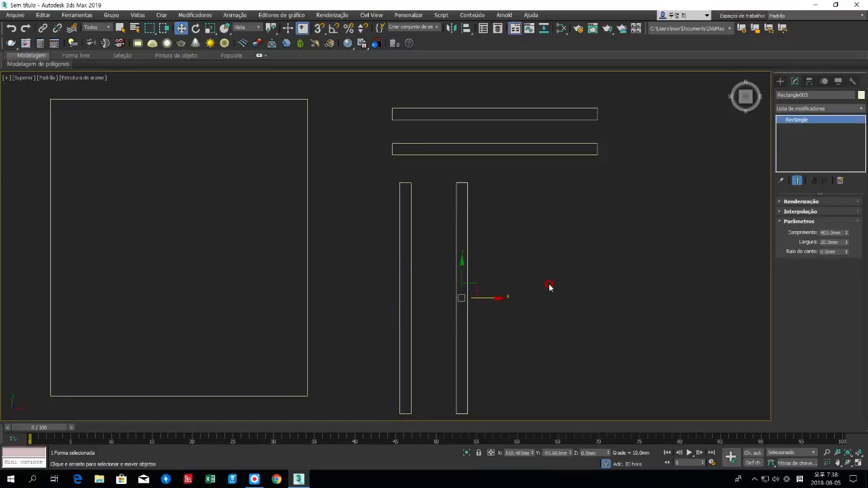
Draw a circle to the right of the vertical bars and set its radius to 25 mm.
{"action": "scroll", "coordinate": [558, 289], "scroll_direction": "down", "scroll_amount": 5}
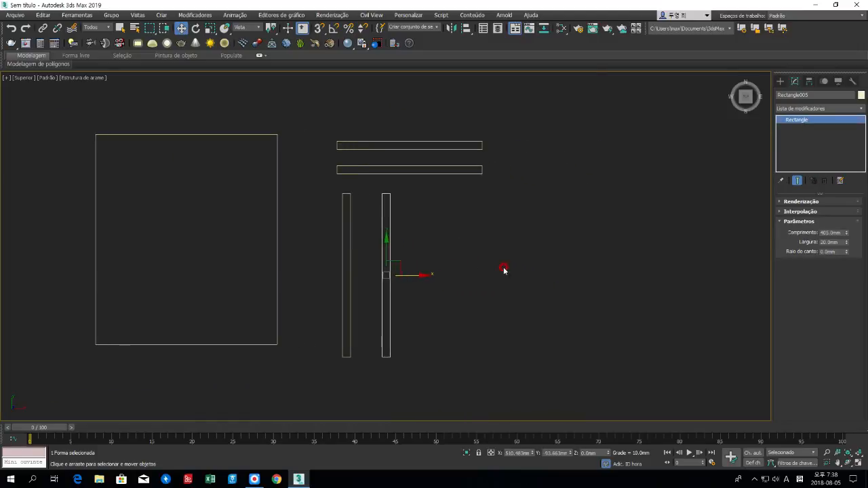
{"action": "left_click", "coordinate": [780, 80]}
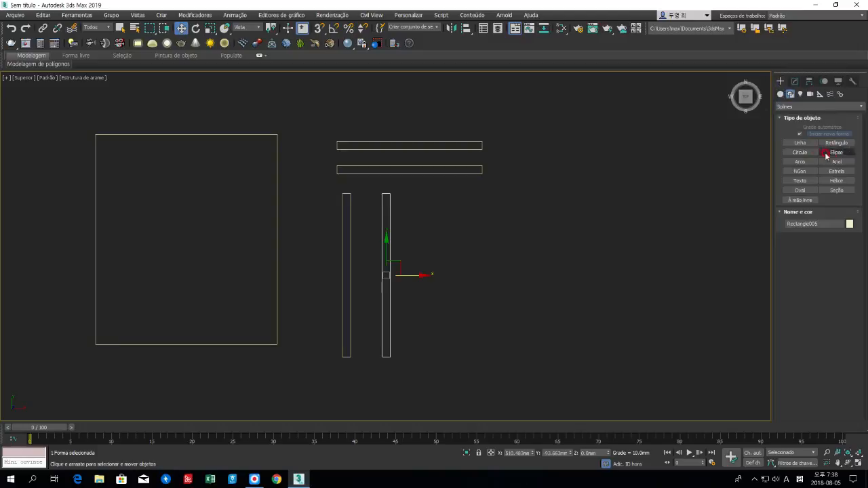
{"action": "left_click", "coordinate": [807, 153]}
{"action": "left_click_drag", "start_coordinate": [454, 202], "coordinate": [463, 202]}
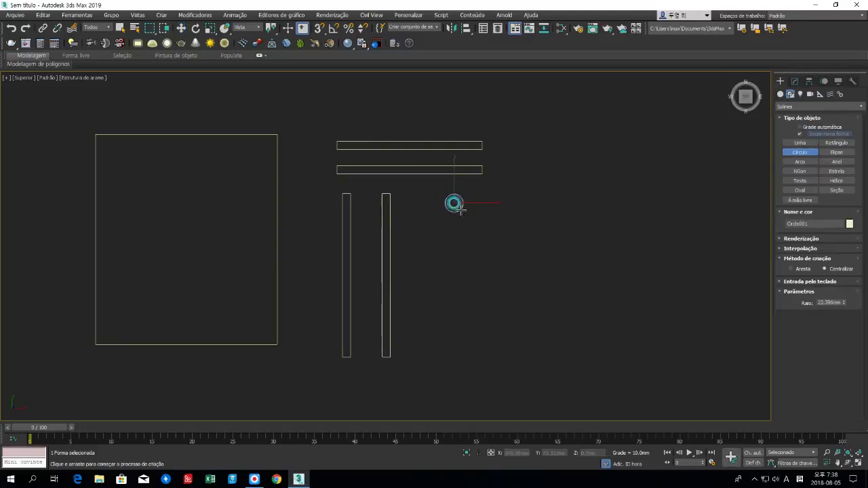
{"action": "left_click", "coordinate": [795, 81]}
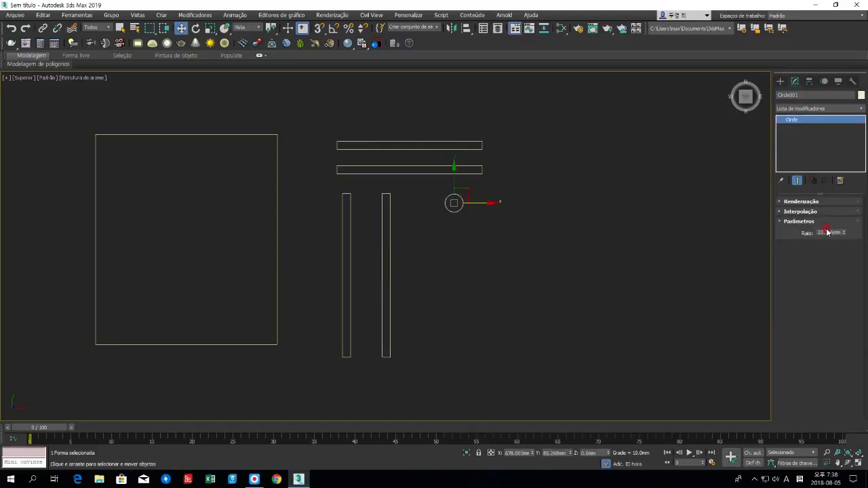
{"action": "double_click", "coordinate": [824, 231]}
Make three evenly spaced copies of the circle in a column straight below it.
{"action": "left_click_drag", "start_coordinate": [454, 175], "coordinate": [462, 260], "text": "shift"}
{"action": "left_click", "coordinate": [457, 243]}
{"action": "left_click", "coordinate": [457, 243]}
{"action": "left_click", "coordinate": [443, 279]}
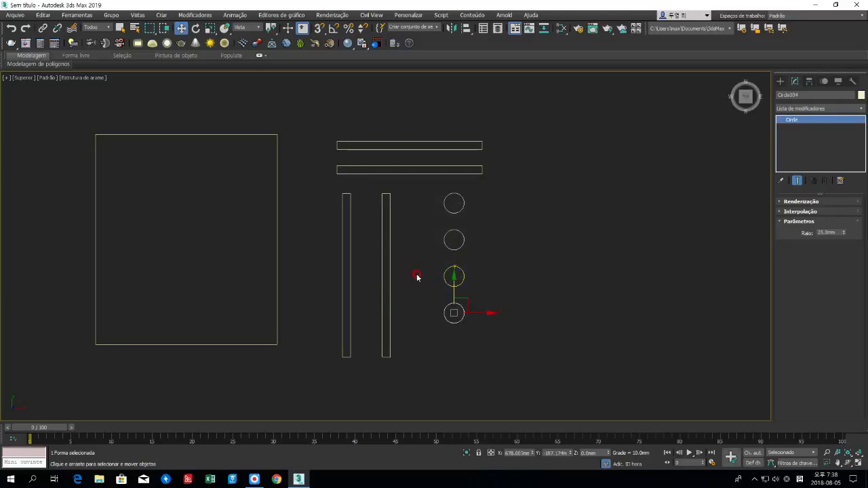
{"action": "left_click", "coordinate": [414, 256]}
Turn on object snapping and set it to snap to midpoints instead of vertices.
{"action": "middle_click_drag", "start_coordinate": [395, 228], "coordinate": [470, 240]}
{"action": "scroll", "coordinate": [410, 240], "scroll_direction": "up", "scroll_amount": 2}
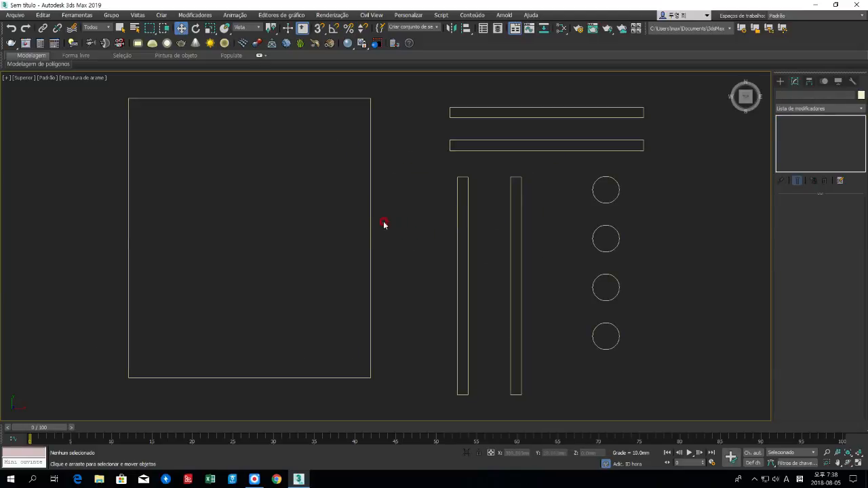
{"action": "left_click", "coordinate": [320, 29]}
{"action": "left_click", "coordinate": [515, 107]}
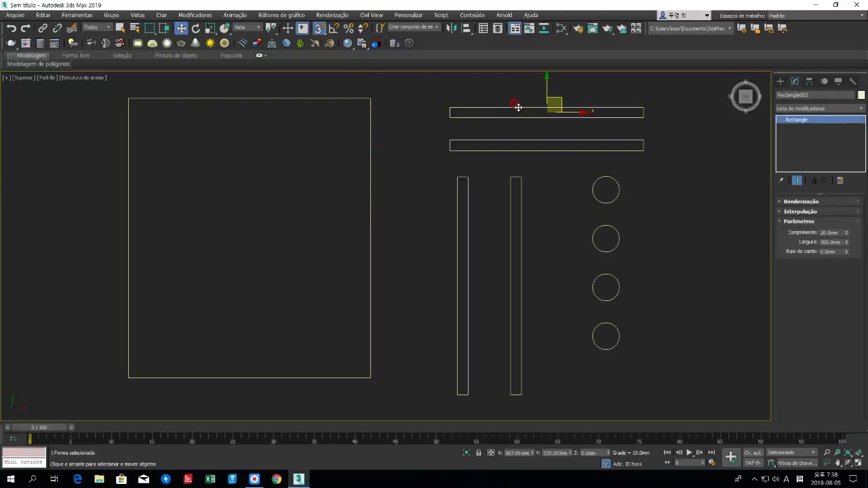
{"action": "right_click", "coordinate": [319, 29]}
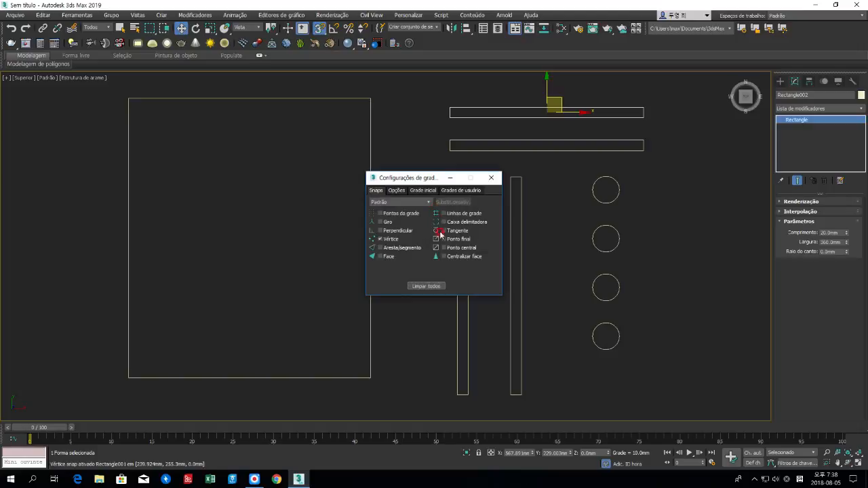
{"action": "left_click", "coordinate": [392, 237]}
{"action": "left_click", "coordinate": [447, 251]}
{"action": "left_click", "coordinate": [492, 178]}
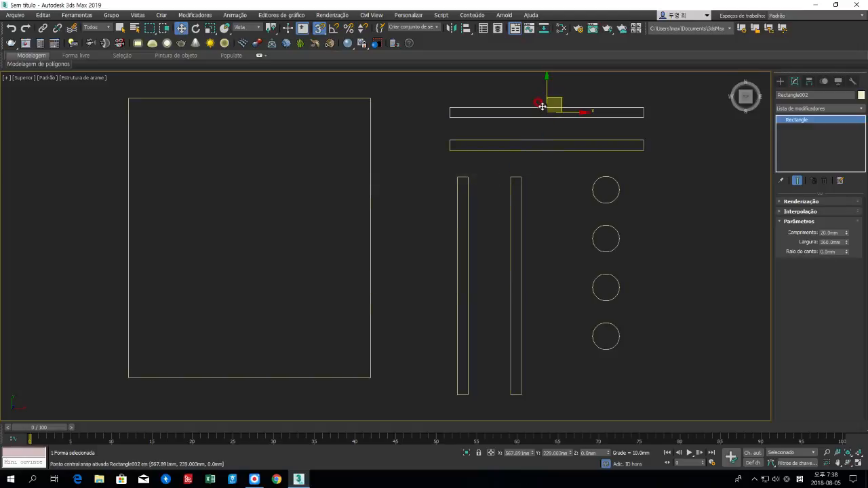
Snap the upper horizontal bar to the midpoint of the large rectangle's top edge and offset it -25 mm in Y.
{"action": "left_click_drag", "start_coordinate": [537, 107], "coordinate": [307, 100]}
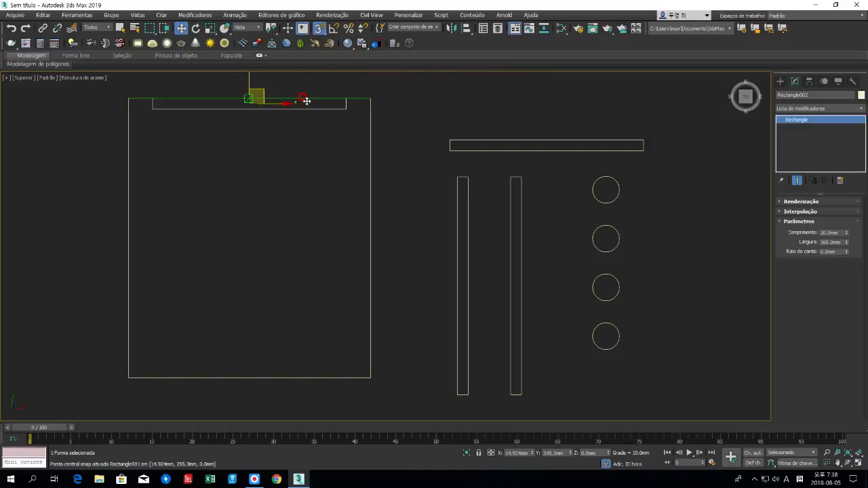
{"action": "right_click", "coordinate": [181, 28]}
{"action": "left_click", "coordinate": [188, 245]}
{"action": "double_click", "coordinate": [188, 242]}
{"action": "type", "text": "-25"}
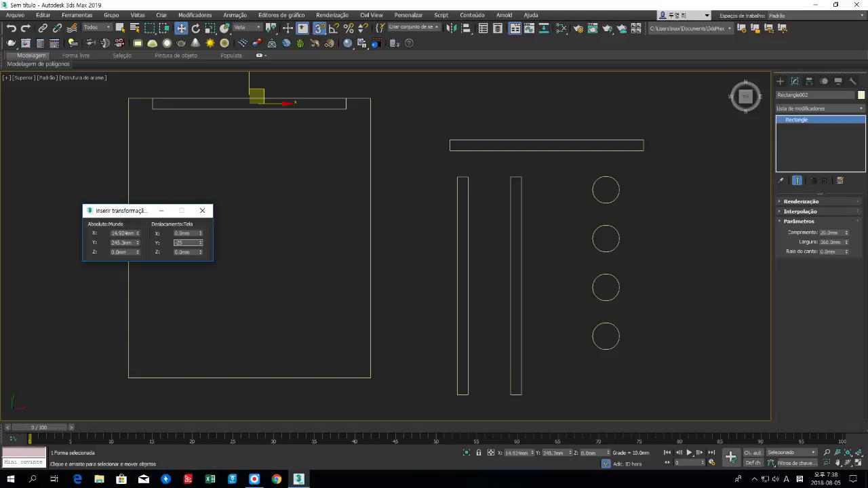
{"action": "key", "text": "Return"}
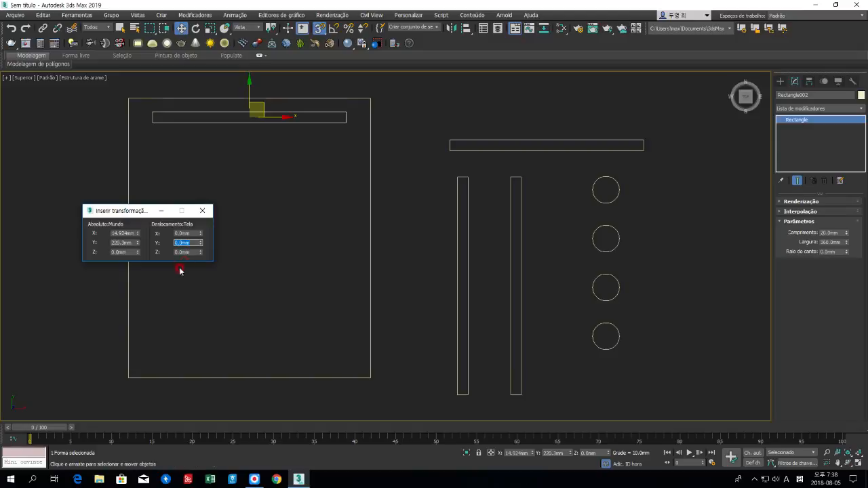
{"action": "left_click", "coordinate": [202, 211]}
Re-enable vertex snapping and snap the two vertical bars and the other horizontal bar corner to corner, completing the inner frame.
{"action": "right_click", "coordinate": [321, 31]}
{"action": "left_click", "coordinate": [414, 240]}
{"action": "left_click", "coordinate": [491, 177]}
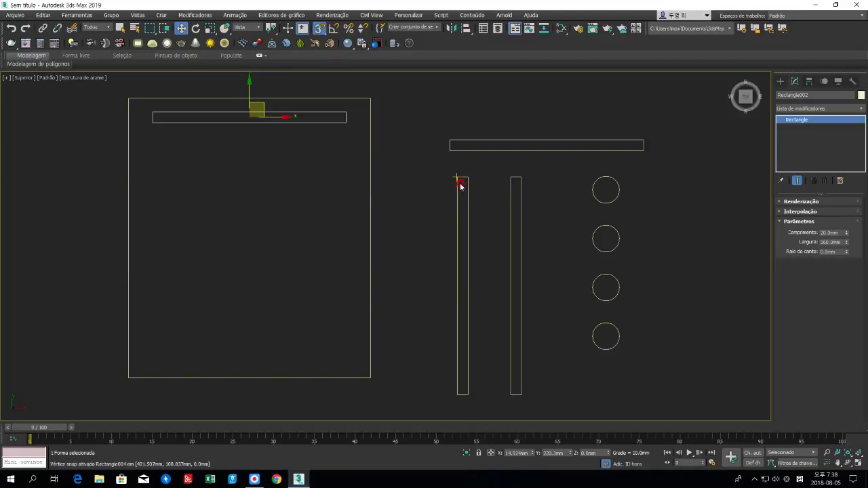
{"action": "left_click_drag", "start_coordinate": [464, 174], "coordinate": [152, 122]}
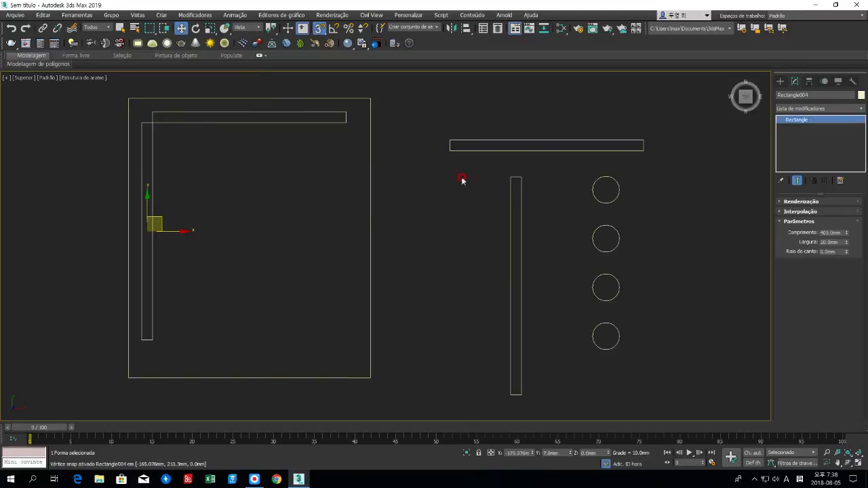
{"action": "left_click_drag", "start_coordinate": [508, 179], "coordinate": [346, 123]}
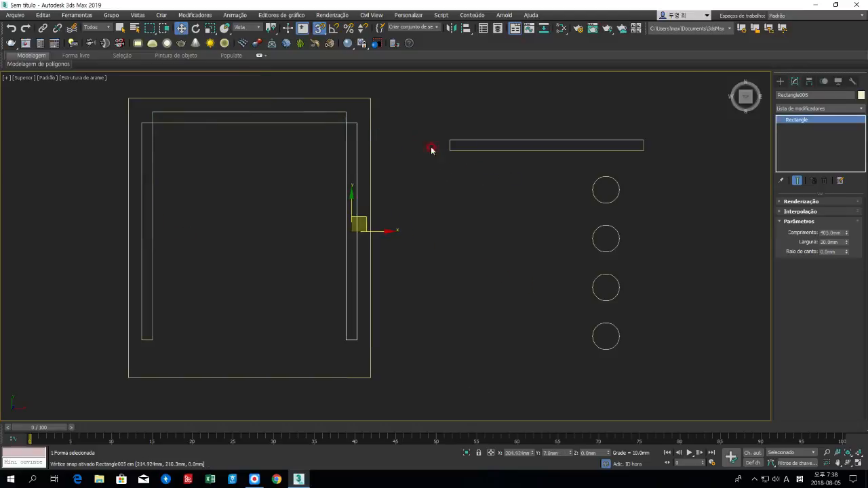
{"action": "left_click_drag", "start_coordinate": [448, 139], "coordinate": [164, 333]}
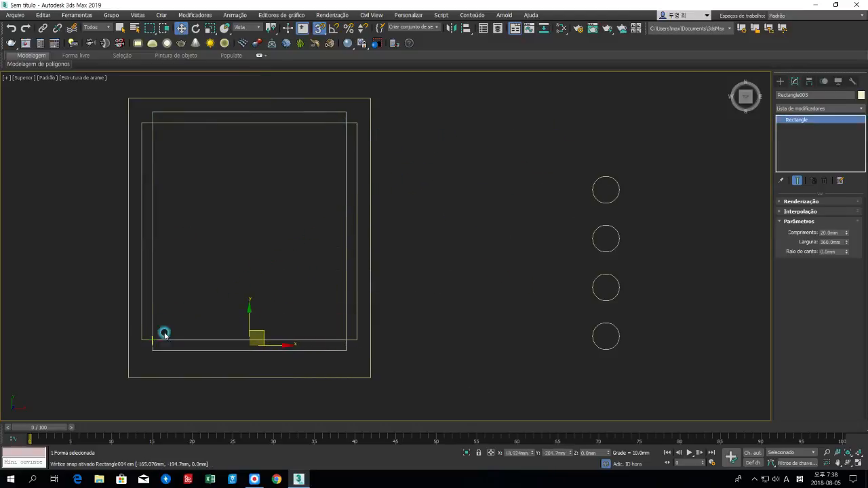
Move the four circles so each is centred on one of the inner frame's four corner joints.
{"action": "left_click", "coordinate": [594, 197]}
{"action": "left_click_drag", "start_coordinate": [595, 197], "coordinate": [346, 127]}
{"action": "left_click", "coordinate": [607, 239]}
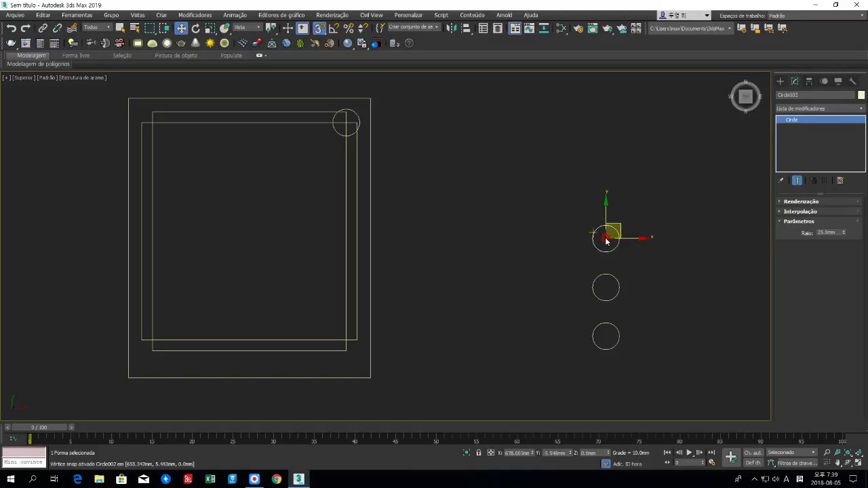
{"action": "left_click_drag", "start_coordinate": [606, 239], "coordinate": [153, 122]}
{"action": "left_click", "coordinate": [592, 328]}
{"action": "left_click_drag", "start_coordinate": [591, 328], "coordinate": [153, 338]}
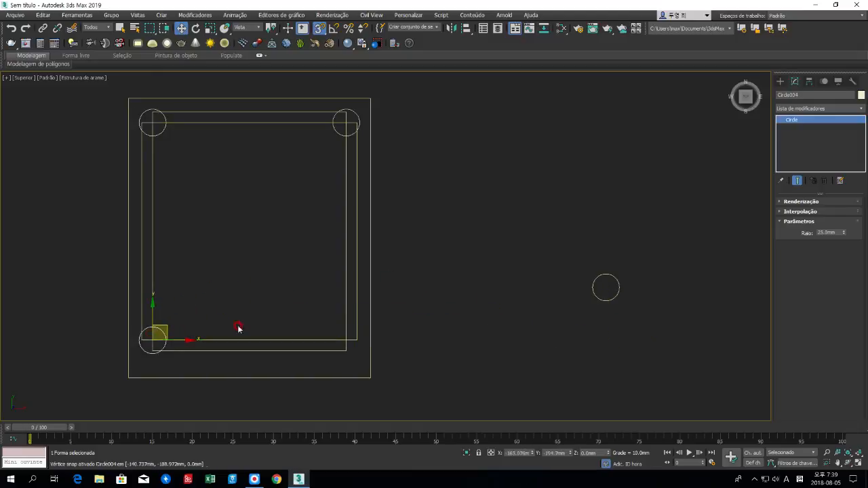
{"action": "left_click", "coordinate": [596, 275]}
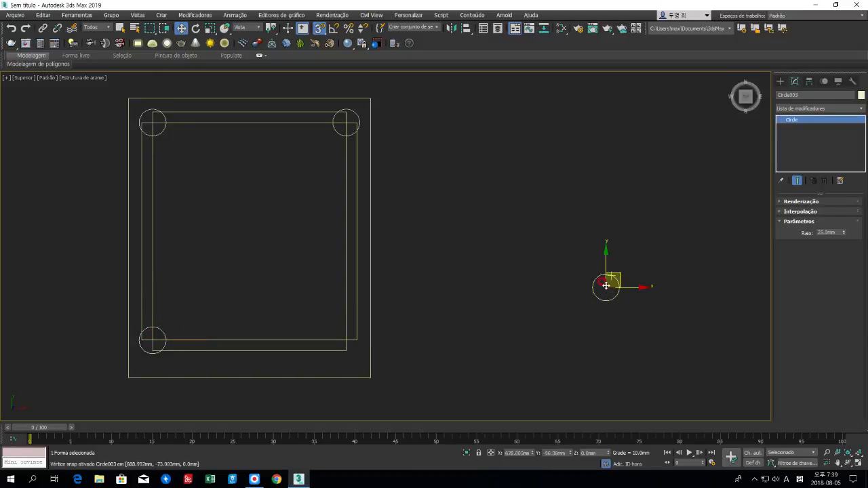
{"action": "left_click_drag", "start_coordinate": [607, 286], "coordinate": [346, 339]}
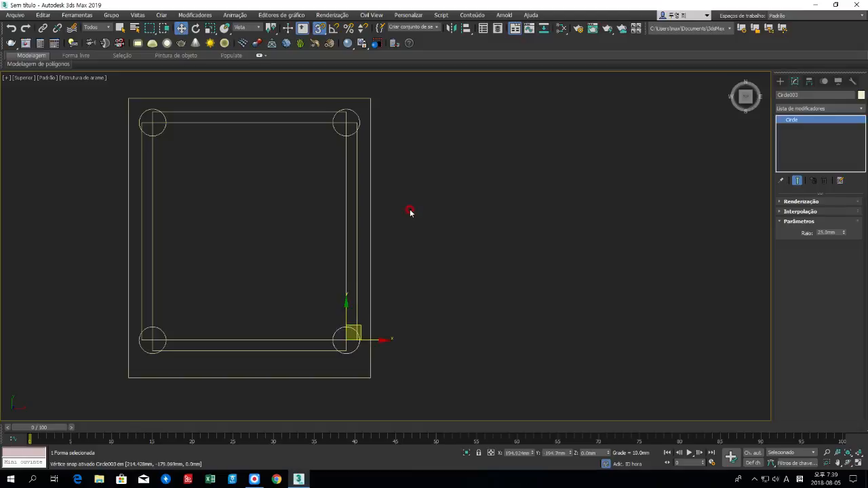
Offset the two upper leg circles together by 10 mm in Y.
{"action": "left_click", "coordinate": [278, 206]}
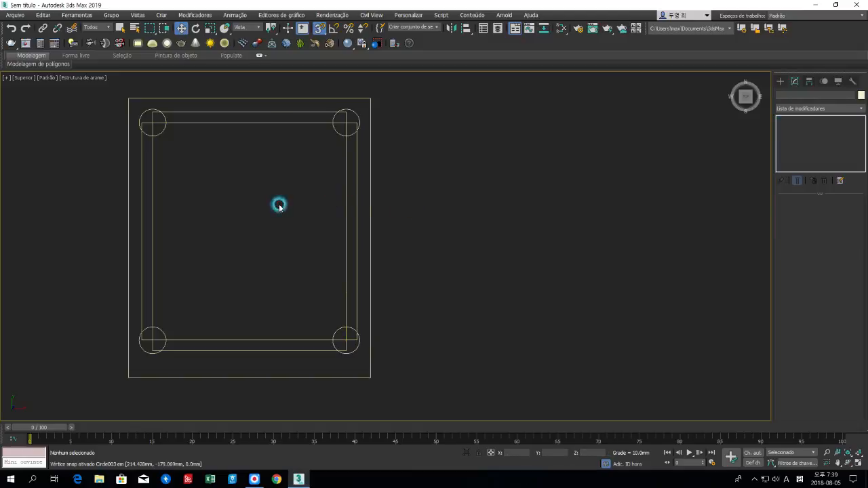
{"action": "key", "text": "z"}
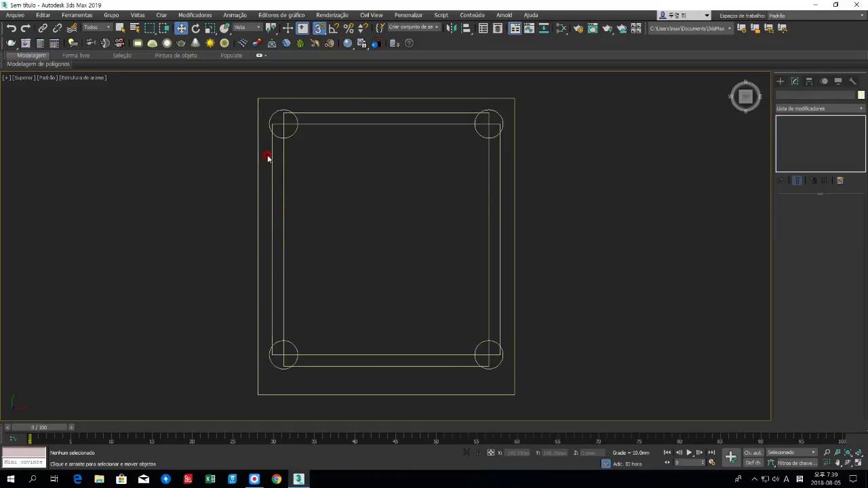
{"action": "left_click", "coordinate": [269, 117]}
{"action": "left_click", "coordinate": [479, 133], "text": "ctrl"}
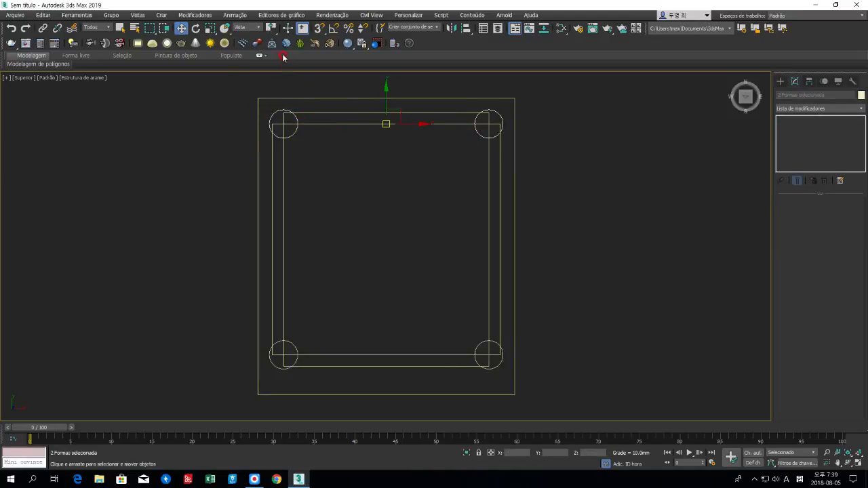
{"action": "right_click", "coordinate": [181, 27]}
{"action": "double_click", "coordinate": [183, 242]}
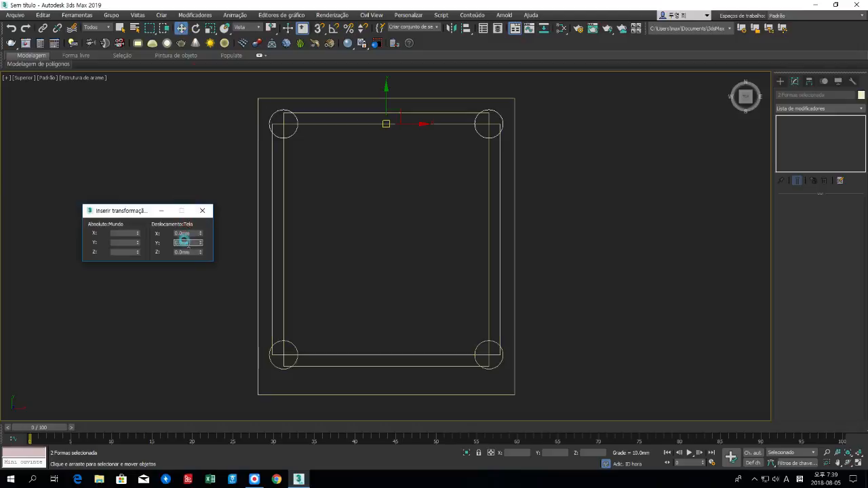
{"action": "type", "text": "1"}
{"action": "key", "text": "Return"}
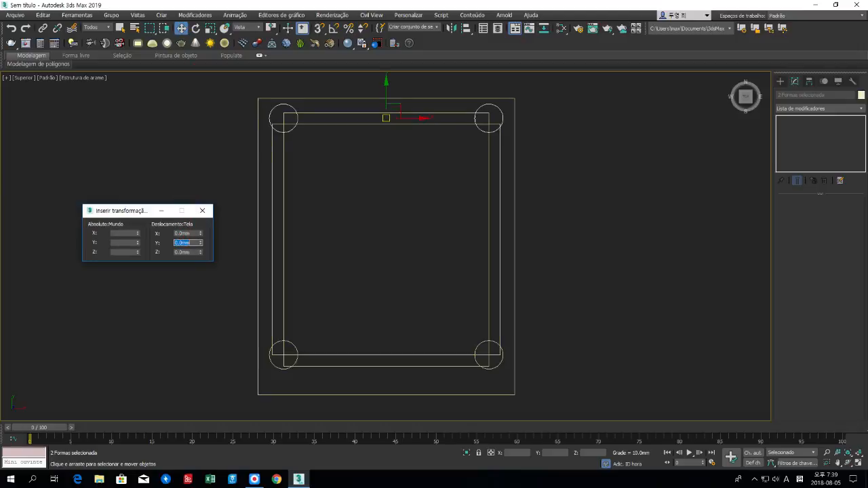
Offset the two lower leg circles together by -10 mm in Y.
{"action": "left_click", "coordinate": [289, 345]}
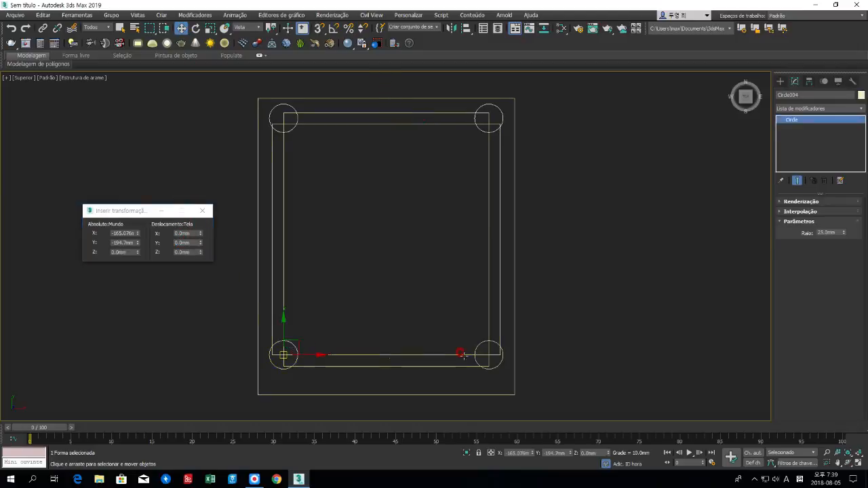
{"action": "left_click", "coordinate": [480, 353], "text": "ctrl"}
{"action": "left_click", "coordinate": [184, 242]}
{"action": "double_click", "coordinate": [187, 238]}
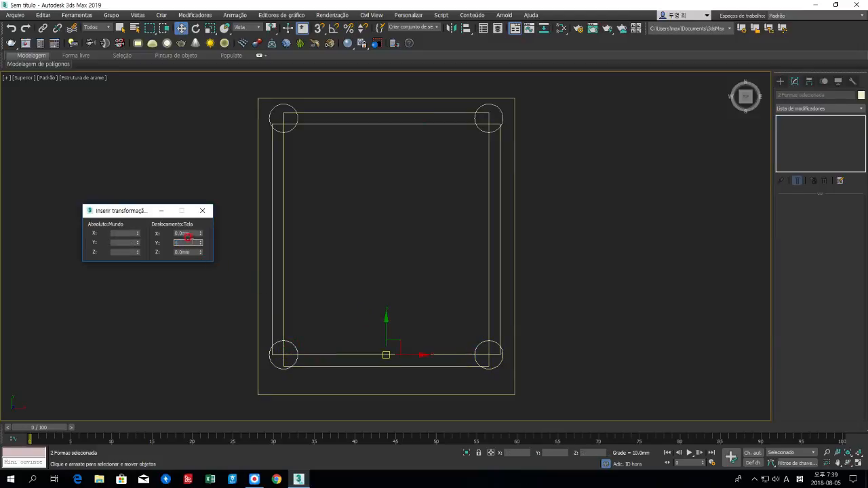
{"action": "type", "text": "-10"}
{"action": "key", "text": "Return"}
Offset the upper-left and lower-left leg circles together by -5 mm in X.
{"action": "left_click", "coordinate": [266, 110]}
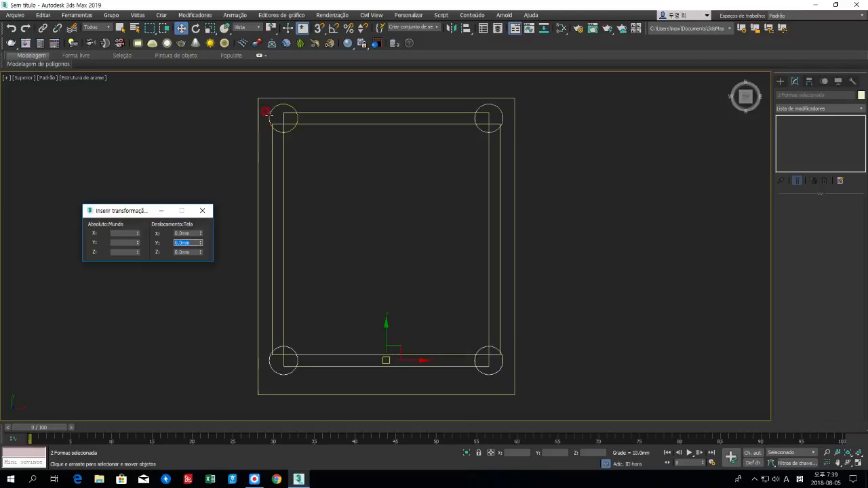
{"action": "left_click", "coordinate": [266, 354], "text": "ctrl"}
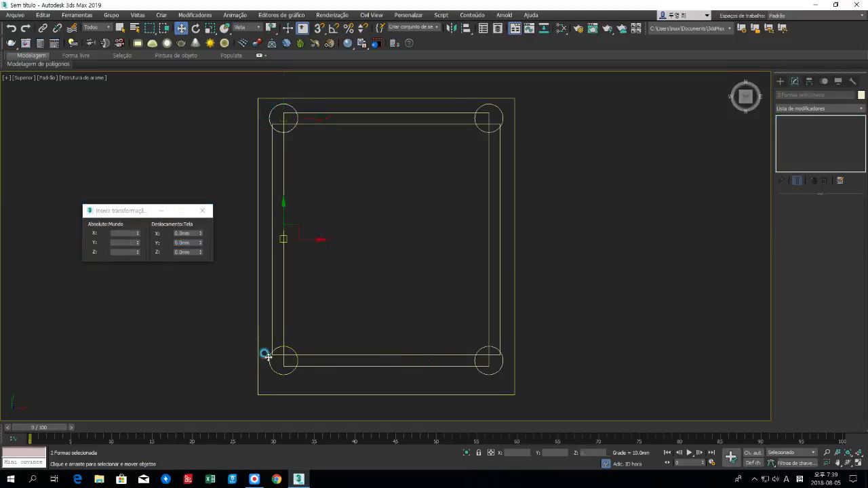
{"action": "left_click", "coordinate": [193, 233]}
{"action": "double_click", "coordinate": [193, 233]}
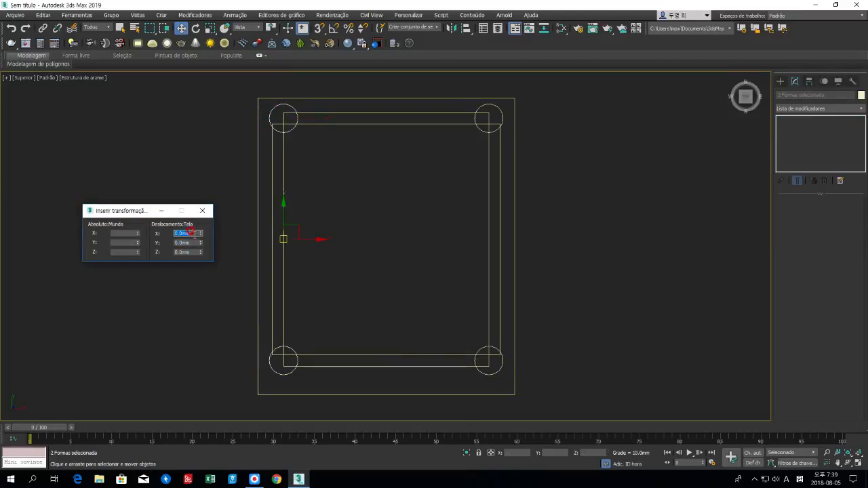
{"action": "type", "text": "-5"}
{"action": "key", "text": "Return"}
Offset the upper-right and lower-right leg circles together by 5 mm in X, then clear the selection.
{"action": "left_click", "coordinate": [501, 120]}
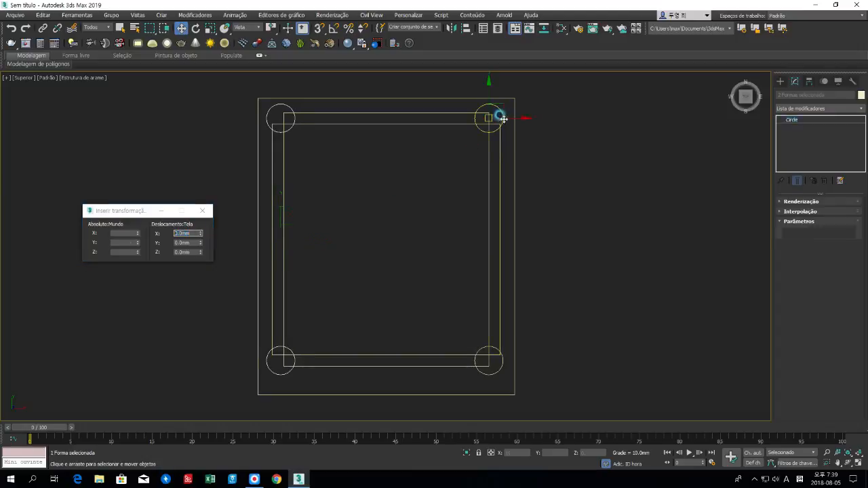
{"action": "left_click", "coordinate": [497, 371], "text": "ctrl"}
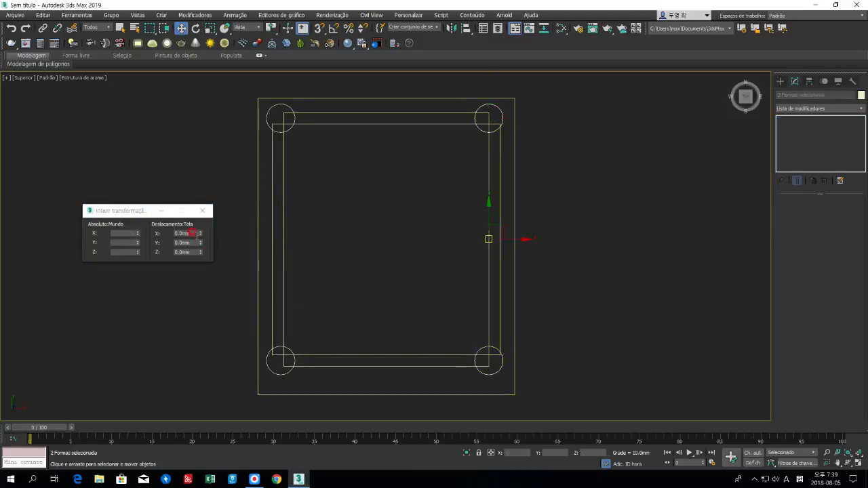
{"action": "double_click", "coordinate": [183, 233]}
{"action": "type", "text": "5"}
{"action": "key", "text": "Tab"}
{"action": "left_click", "coordinate": [207, 211]}
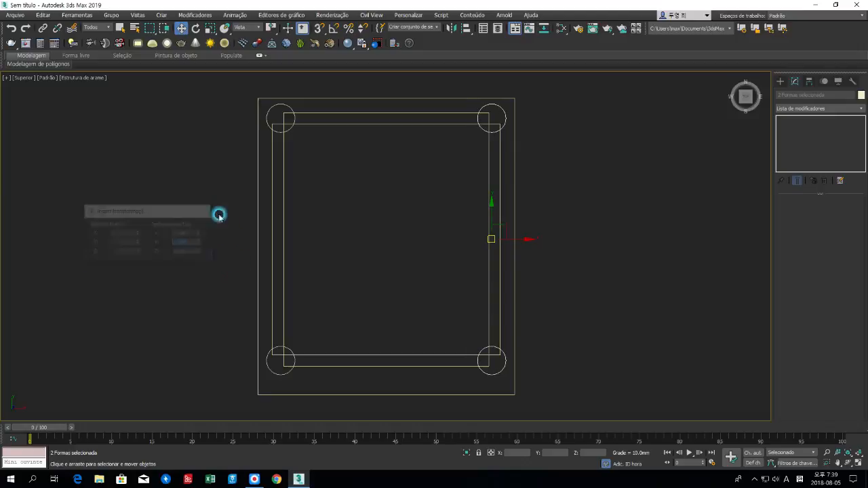
{"action": "left_click", "coordinate": [386, 246]}
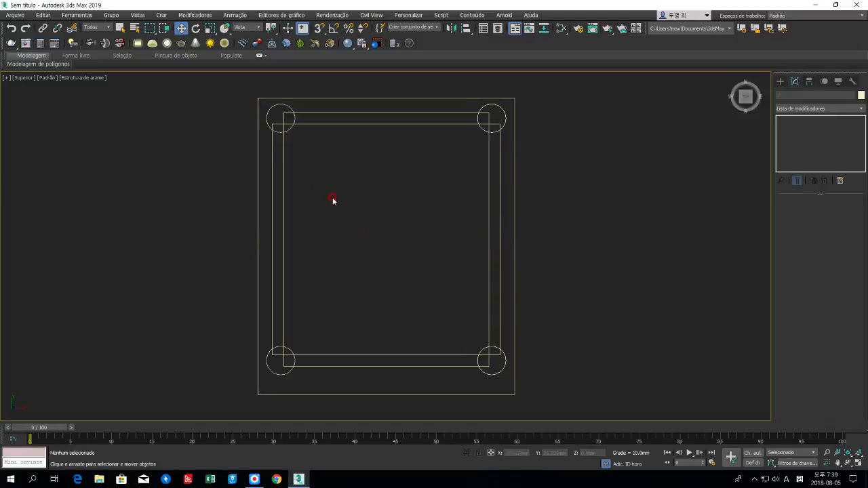
Convert the upper-left circle to an editable spline and attach the upper-right circle to it.
{"action": "left_click", "coordinate": [120, 28]}
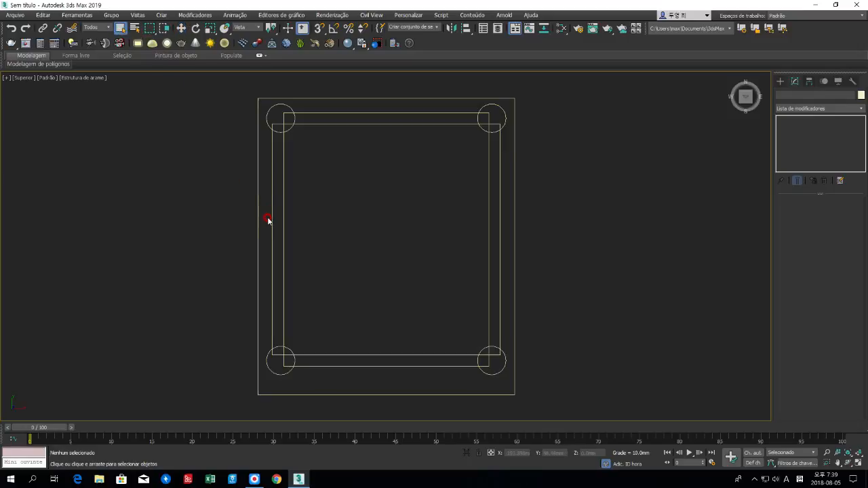
{"action": "left_click", "coordinate": [272, 103]}
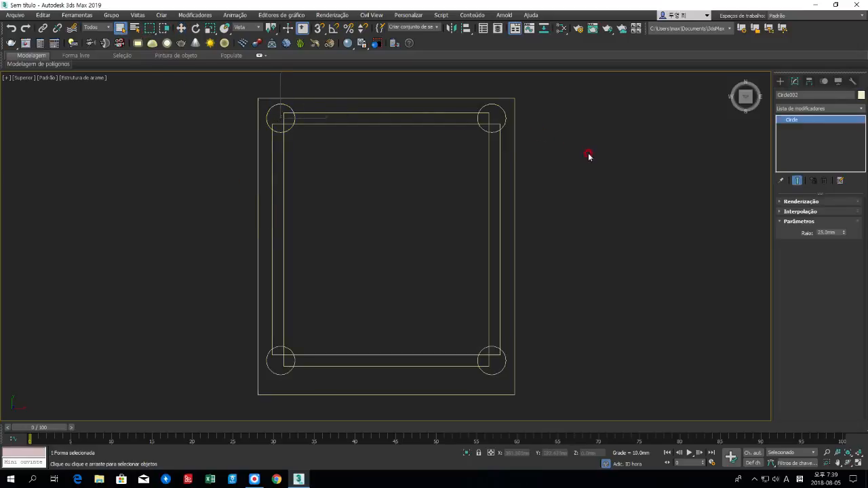
{"action": "right_click", "coordinate": [288, 112]}
{"action": "mouse_move", "coordinate": [333, 200]}
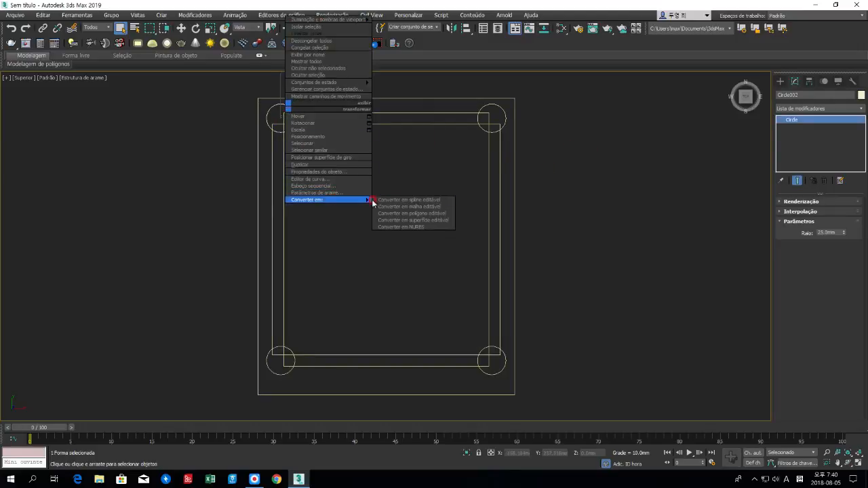
{"action": "left_click", "coordinate": [397, 201]}
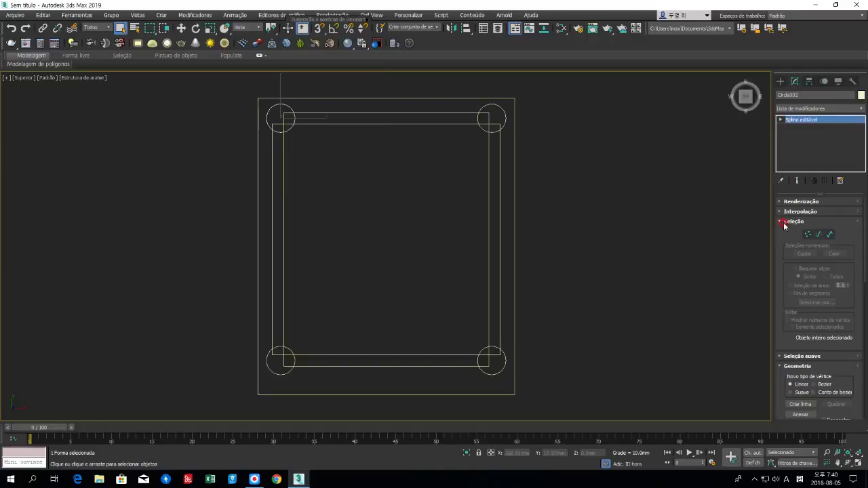
{"action": "left_click", "coordinate": [786, 221]}
{"action": "left_click", "coordinate": [800, 290]}
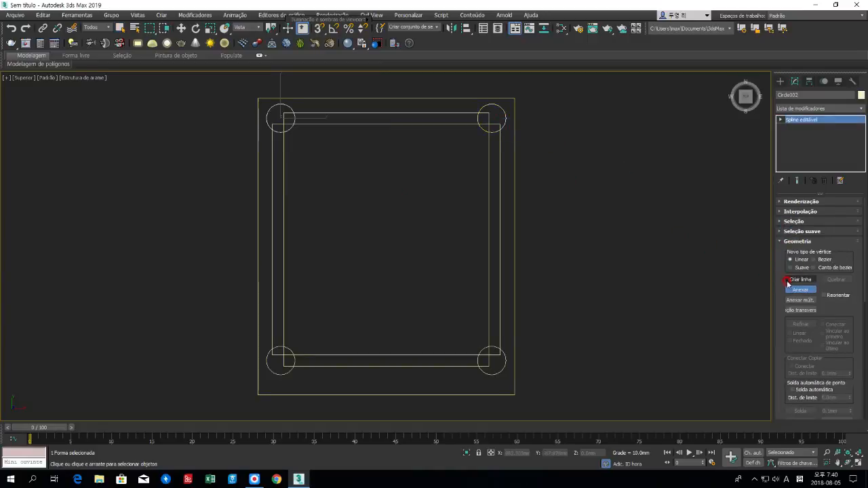
{"action": "key", "text": "w"}
Convert the right vertical bar to an editable spline and attach the left vertical bar to it.
{"action": "left_click", "coordinate": [499, 226]}
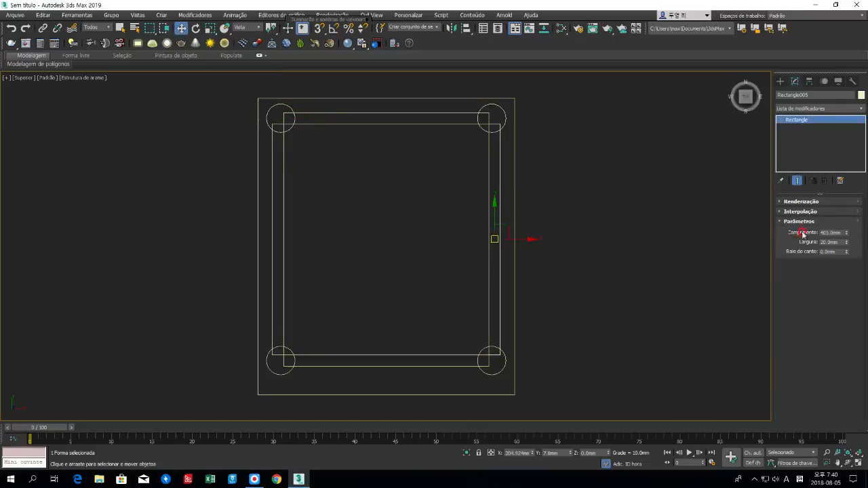
{"action": "right_click", "coordinate": [502, 215]}
{"action": "mouse_move", "coordinate": [552, 306]}
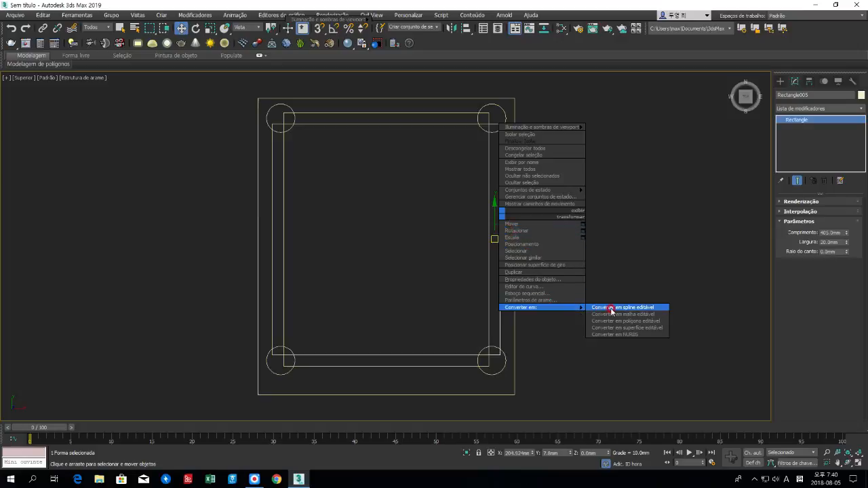
{"action": "left_click", "coordinate": [606, 305]}
{"action": "left_click", "coordinate": [799, 289]}
{"action": "left_click", "coordinate": [281, 226]}
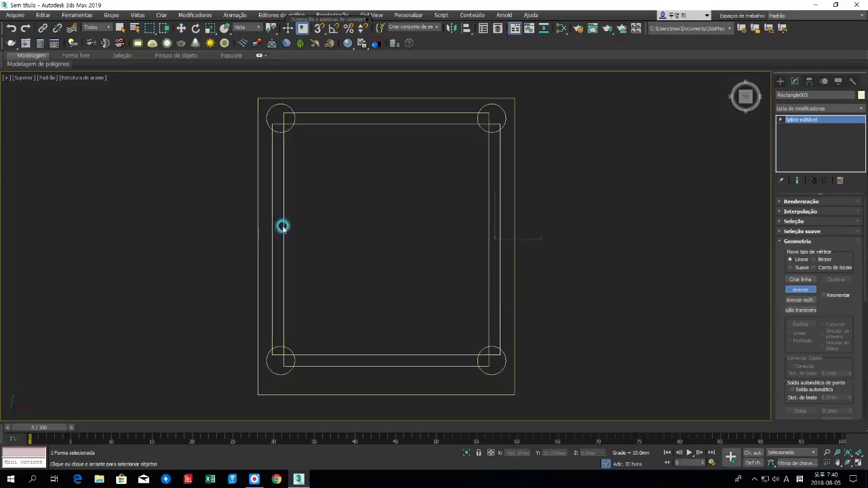
{"action": "right_click", "coordinate": [714, 291]}
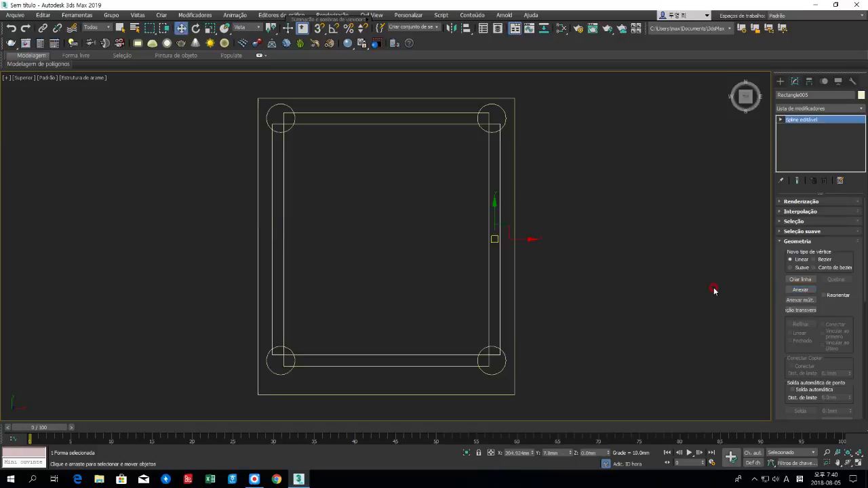
{"action": "left_click", "coordinate": [505, 358]}
{"action": "right_click", "coordinate": [507, 360]}
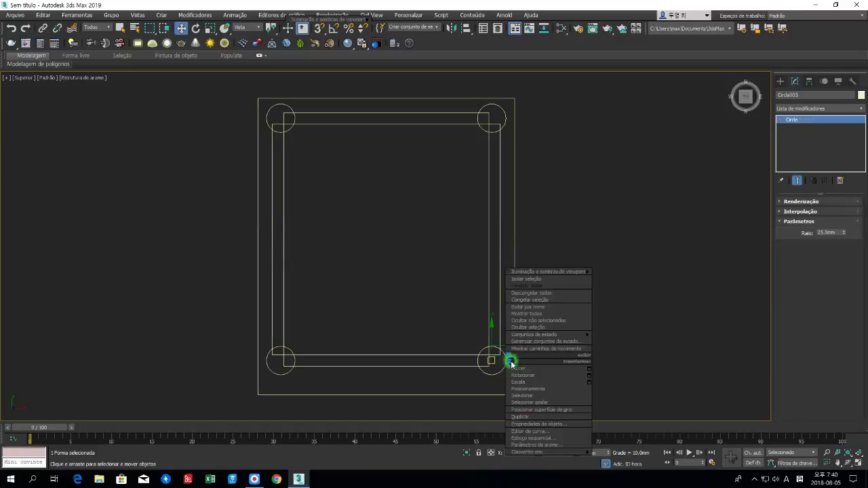
{"action": "mouse_move", "coordinate": [589, 454]}
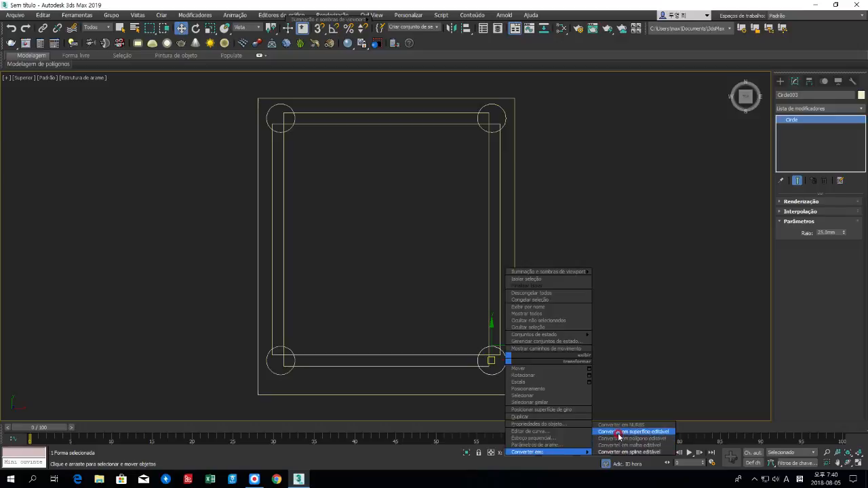
{"action": "left_click", "coordinate": [618, 432]}
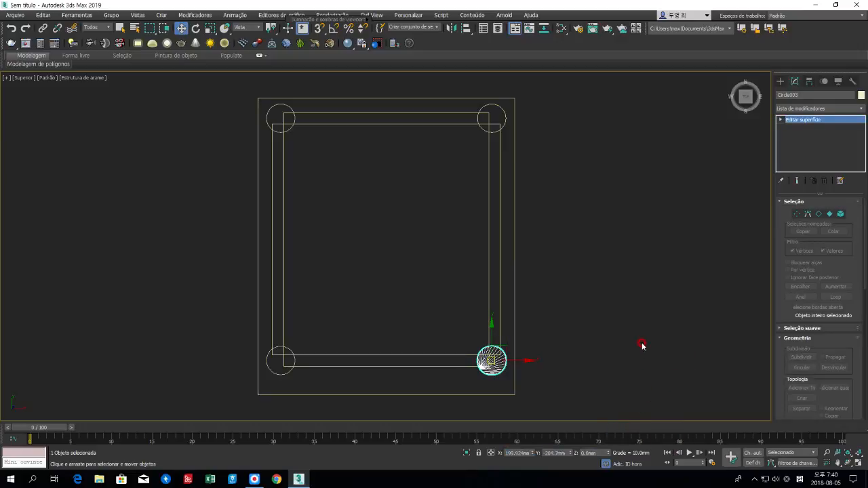
{"action": "key", "text": "ctrl+z"}
{"action": "right_click", "coordinate": [506, 357]}
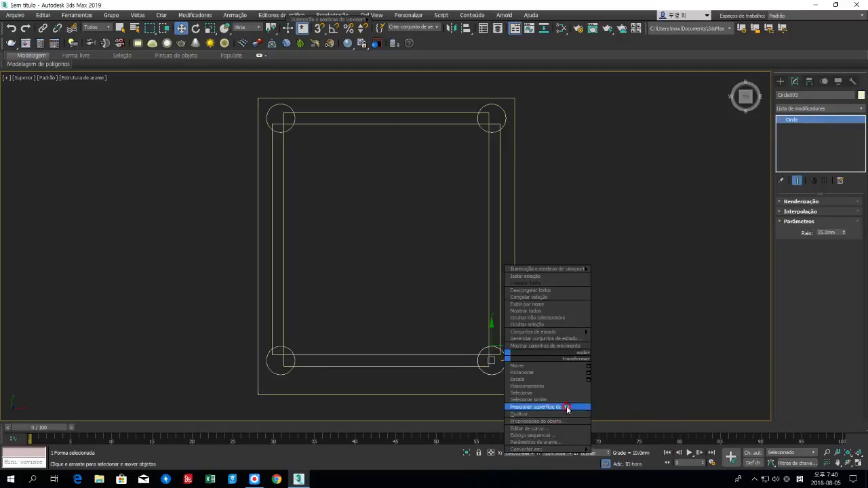
Convert the lower-right circle to an editable spline and attach the lower-left circle to it.
{"action": "middle_click_drag", "start_coordinate": [587, 237], "coordinate": [568, 77]}
{"action": "scroll", "coordinate": [493, 232], "scroll_direction": "up", "scroll_amount": 3}
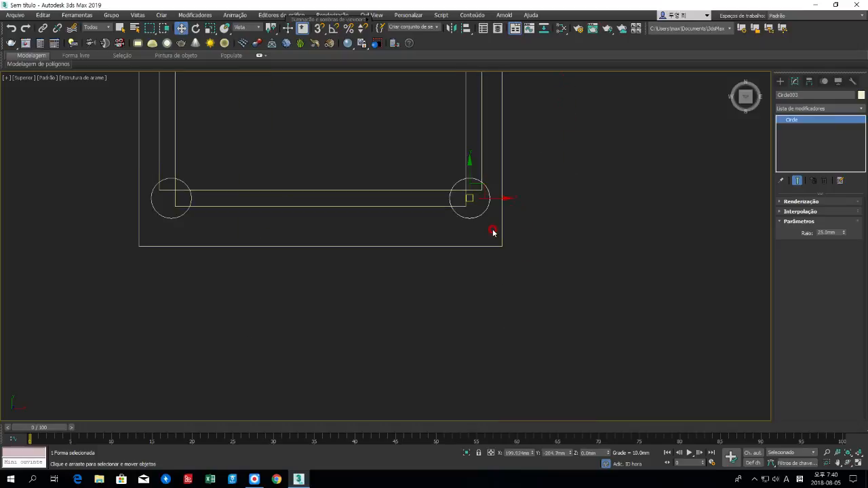
{"action": "right_click", "coordinate": [479, 216]}
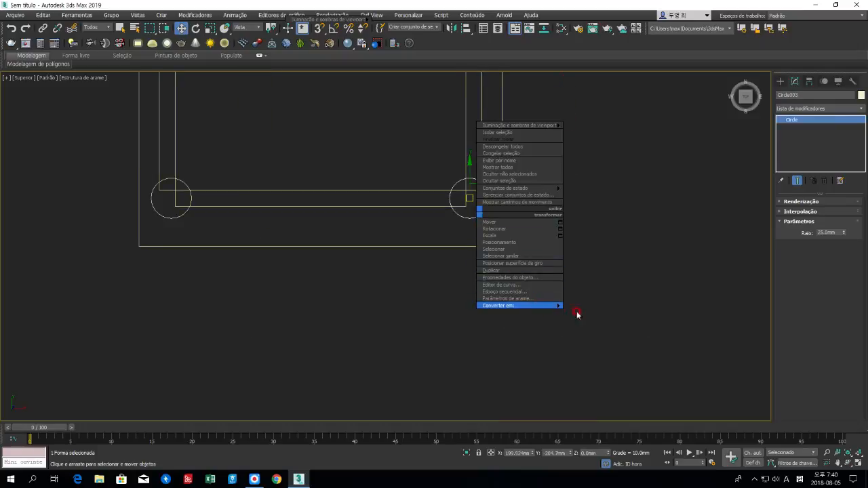
{"action": "mouse_move", "coordinate": [557, 307]}
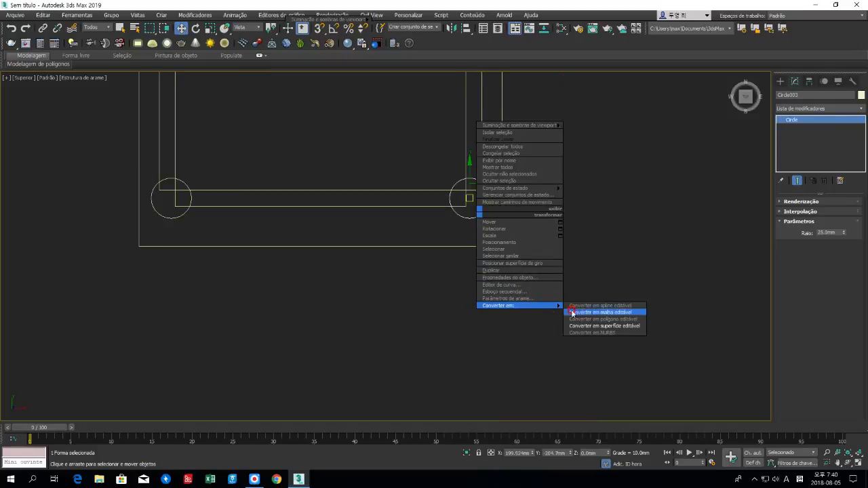
{"action": "left_click", "coordinate": [620, 305]}
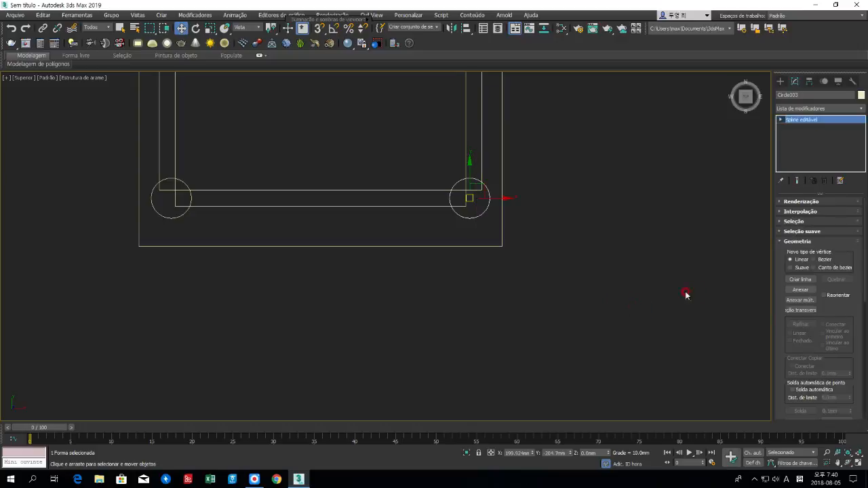
{"action": "left_click", "coordinate": [800, 290]}
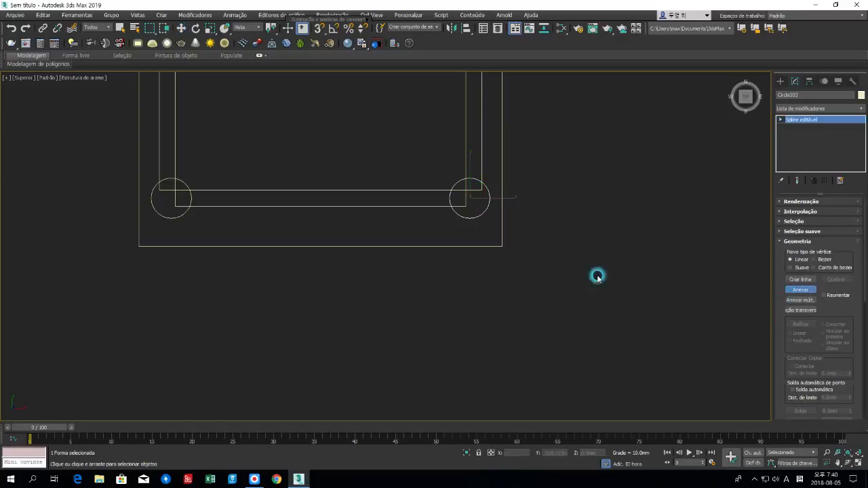
{"action": "left_click", "coordinate": [180, 215]}
{"action": "left_click", "coordinate": [792, 290]}
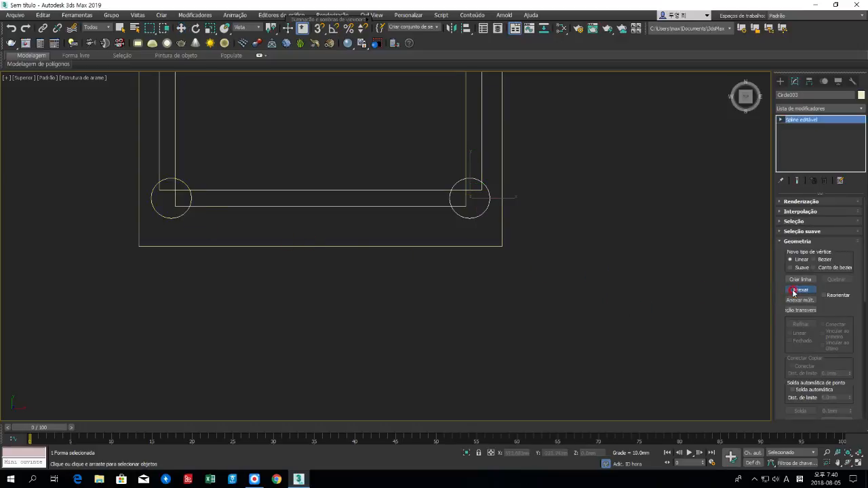
Select all the plan shapes and centre each one's pivot point on its own object.
{"action": "scroll", "coordinate": [568, 268], "scroll_direction": "down", "scroll_amount": 3}
{"action": "middle_click_drag", "start_coordinate": [492, 221], "coordinate": [461, 306]}
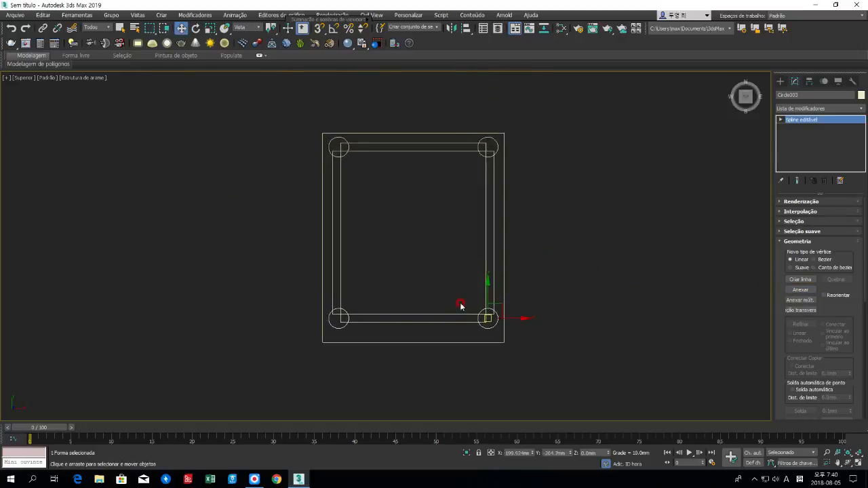
{"action": "left_click", "coordinate": [446, 255]}
{"action": "left_click_drag", "start_coordinate": [558, 372], "coordinate": [289, 128]}
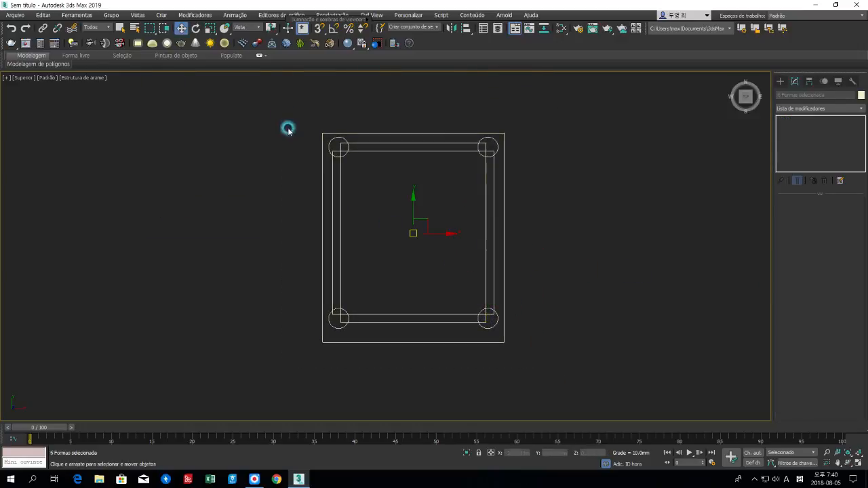
{"action": "left_click", "coordinate": [810, 81]}
{"action": "left_click", "coordinate": [805, 146]}
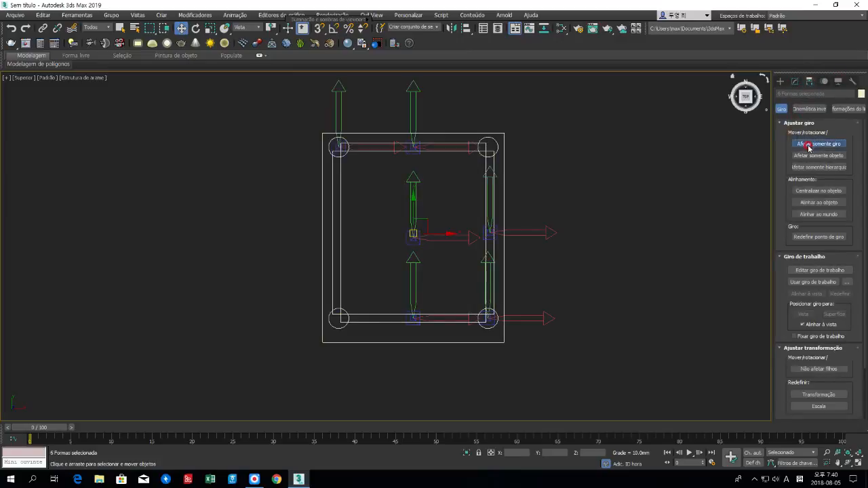
{"action": "left_click", "coordinate": [826, 197]}
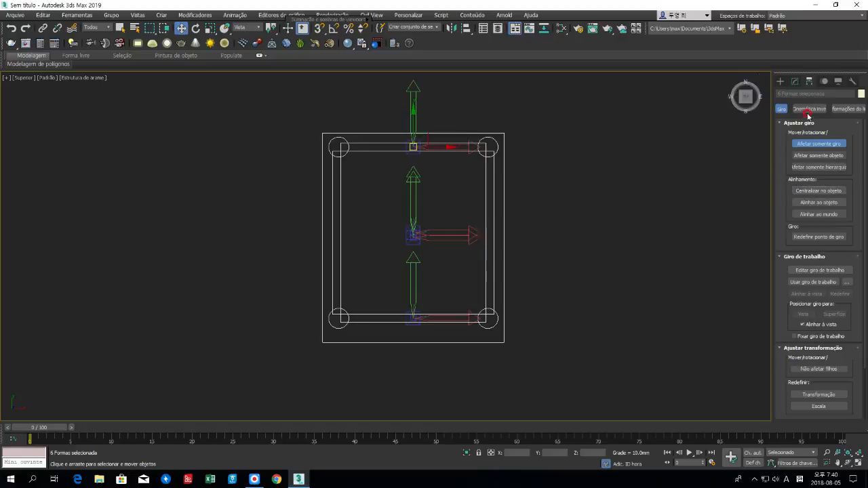
{"action": "left_click", "coordinate": [733, 147]}
{"action": "left_click", "coordinate": [805, 144]}
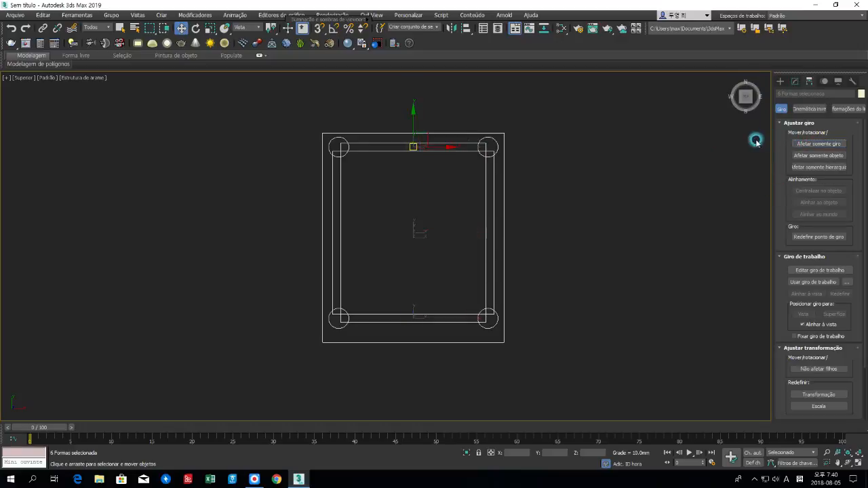
{"action": "left_click", "coordinate": [708, 139]}
{"action": "left_click", "coordinate": [790, 83]}
Check which frame bars and leg circles belong to the same object, and undo the trial deletion of the lower leg circles.
{"action": "left_click", "coordinate": [450, 129]}
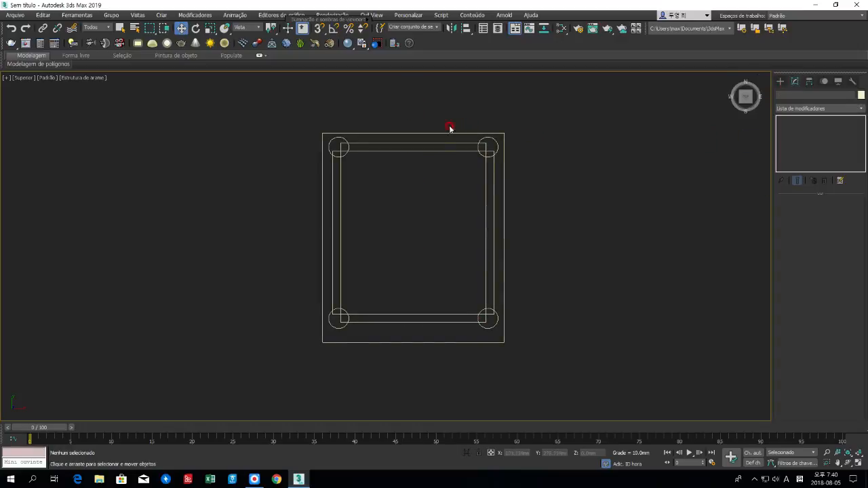
{"action": "left_click", "coordinate": [445, 129]}
{"action": "left_click", "coordinate": [445, 142]}
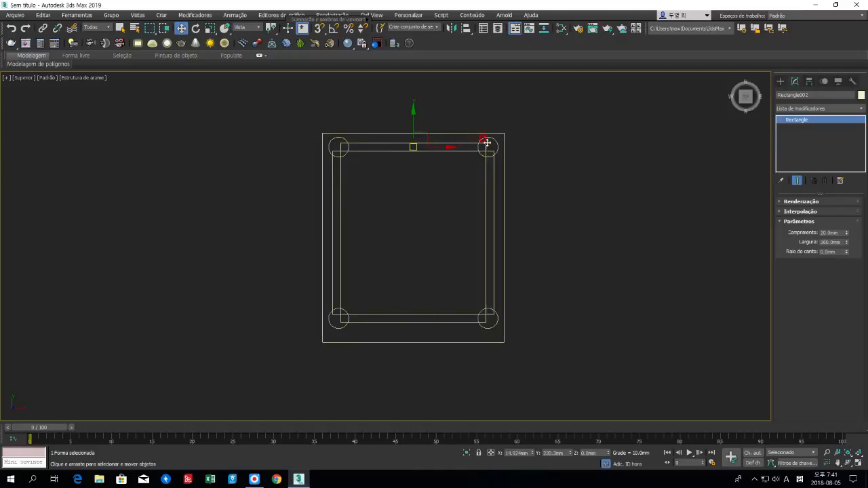
{"action": "left_click", "coordinate": [491, 175]}
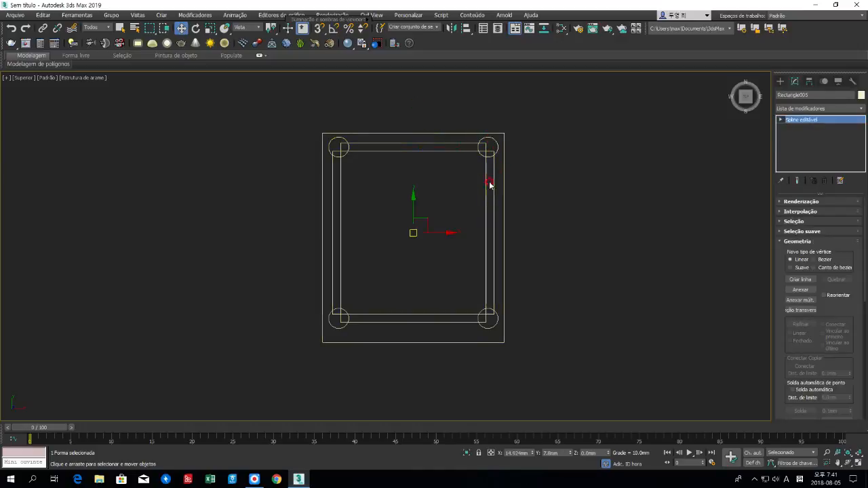
{"action": "left_click", "coordinate": [459, 315]}
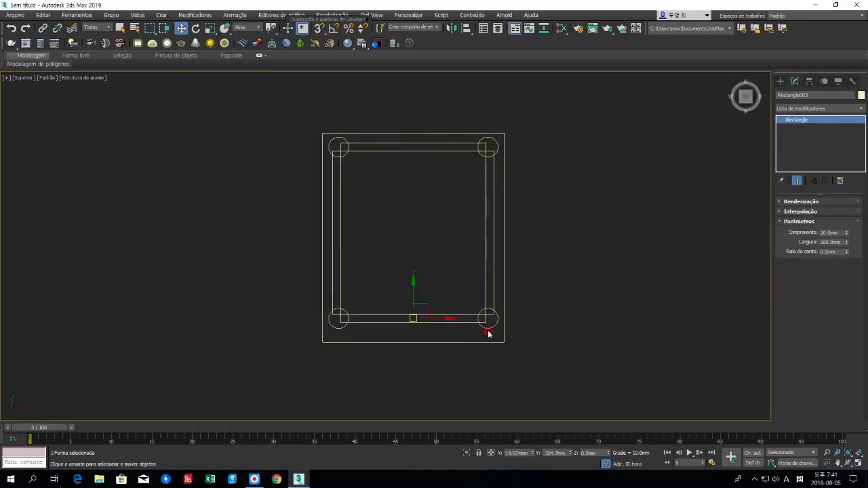
{"action": "left_click", "coordinate": [484, 324]}
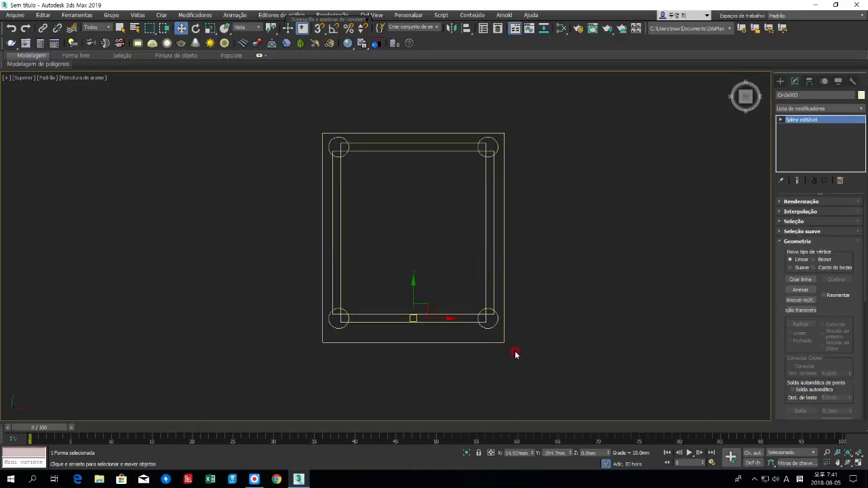
{"action": "key", "text": "Delete"}
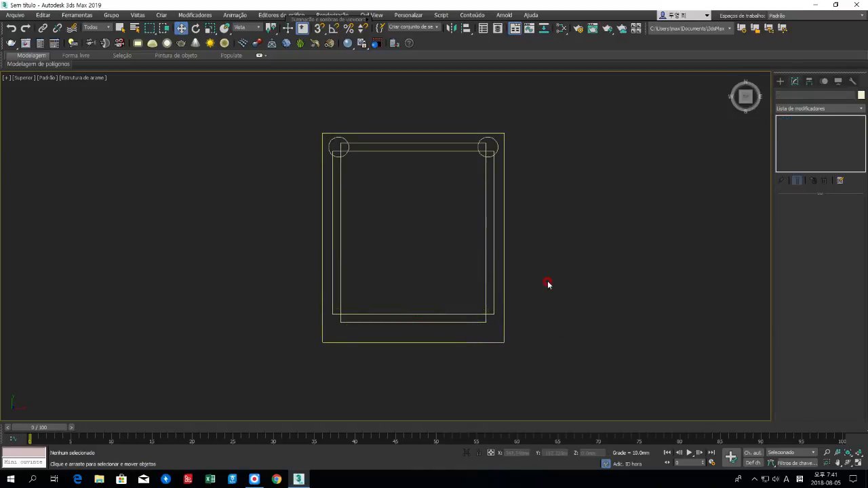
{"action": "key", "text": "ctrl+z"}
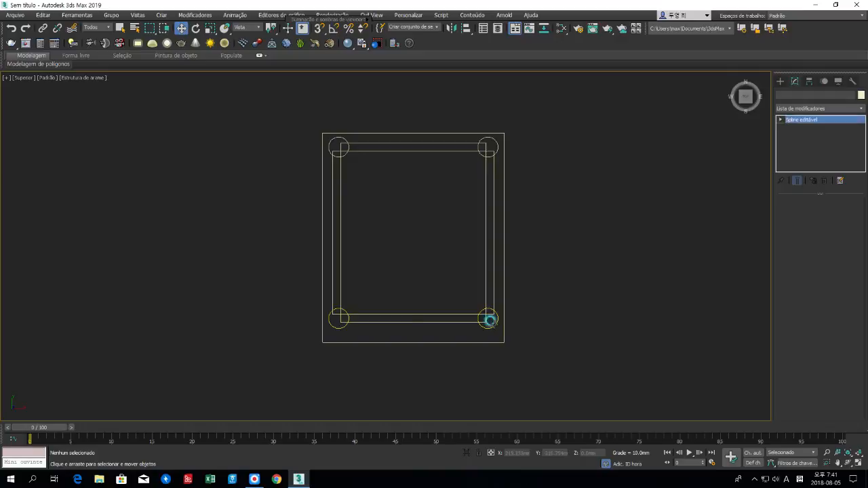
{"action": "left_click", "coordinate": [549, 337]}
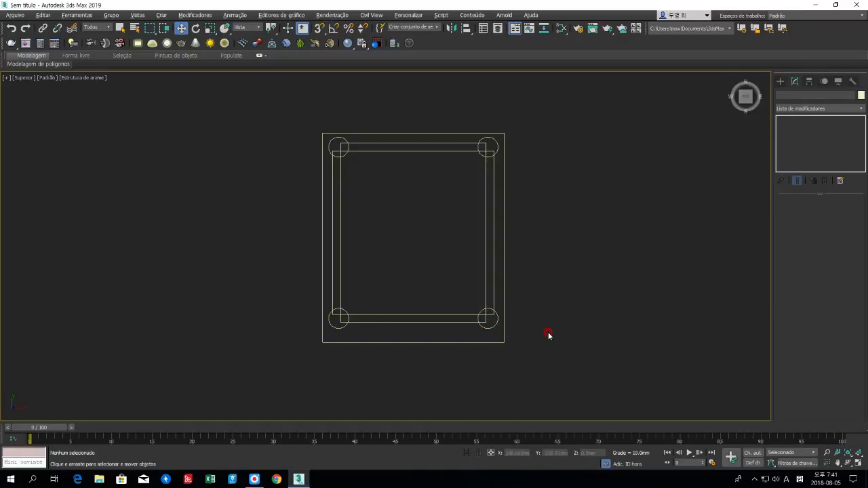
Show the four-view layout and fit the shapes in the front, left and perspective views.
{"action": "key", "text": "alt+w"}
{"action": "left_click", "coordinate": [533, 236]}
{"action": "key", "text": "z"}
{"action": "left_click", "coordinate": [301, 289]}
{"action": "key", "text": "z"}
{"action": "left_click", "coordinate": [425, 304]}
{"action": "key", "text": "z"}
Hide the grid in the front, perspective and left views.
{"action": "left_click", "coordinate": [487, 227]}
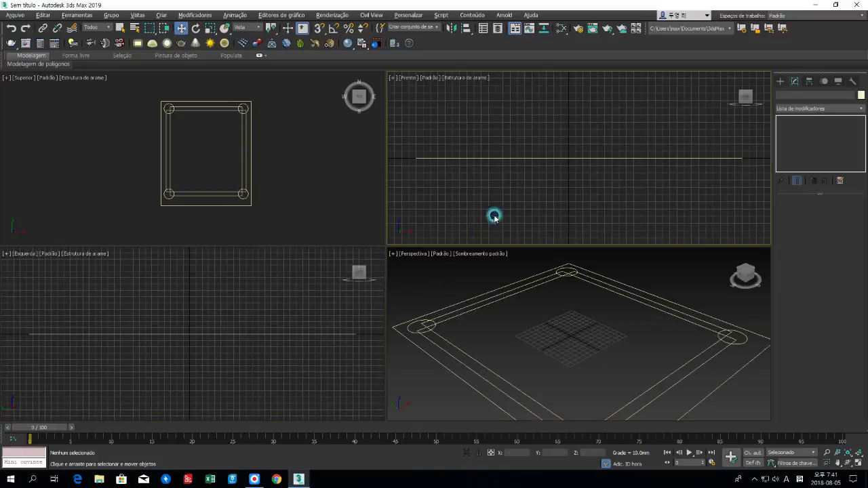
{"action": "key", "text": "g"}
{"action": "left_click", "coordinate": [500, 314]}
{"action": "key", "text": "g"}
{"action": "left_click", "coordinate": [330, 317]}
{"action": "key", "text": "g"}
Maximize the perspective view with the whole plan in sight.
{"action": "scroll", "coordinate": [529, 328], "scroll_direction": "down", "scroll_amount": 3}
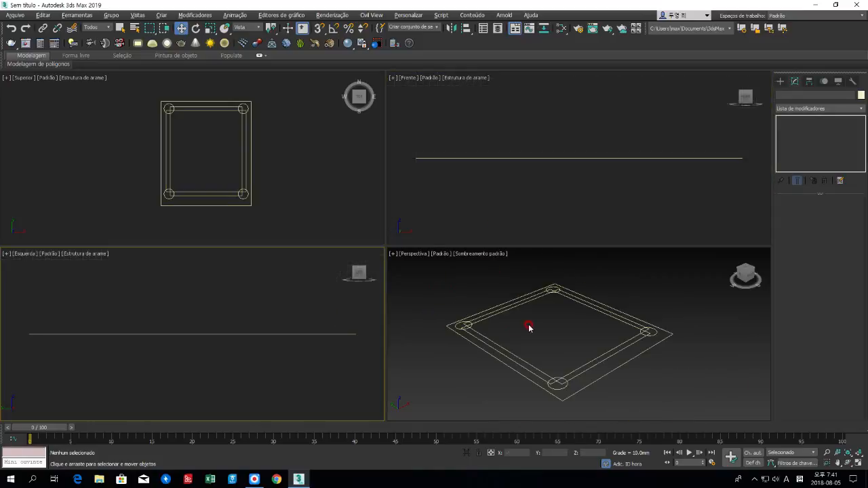
{"action": "left_click", "coordinate": [532, 327]}
{"action": "key", "text": "alt+w"}
{"action": "scroll", "coordinate": [427, 289], "scroll_direction": "down", "scroll_amount": 2}
{"action": "middle_click_drag", "start_coordinate": [407, 281], "coordinate": [447, 299]}
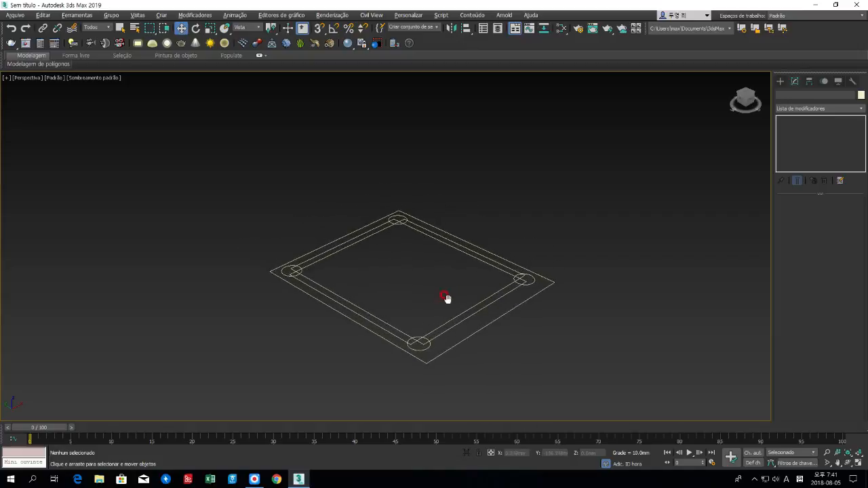
Extrude the attached pair of rear leg circles 920 mm.
{"action": "left_click", "coordinate": [120, 28]}
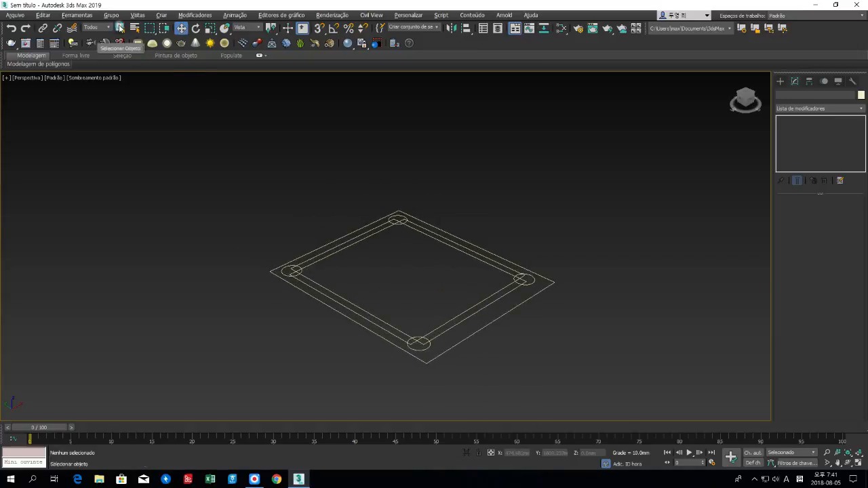
{"action": "left_click", "coordinate": [282, 266]}
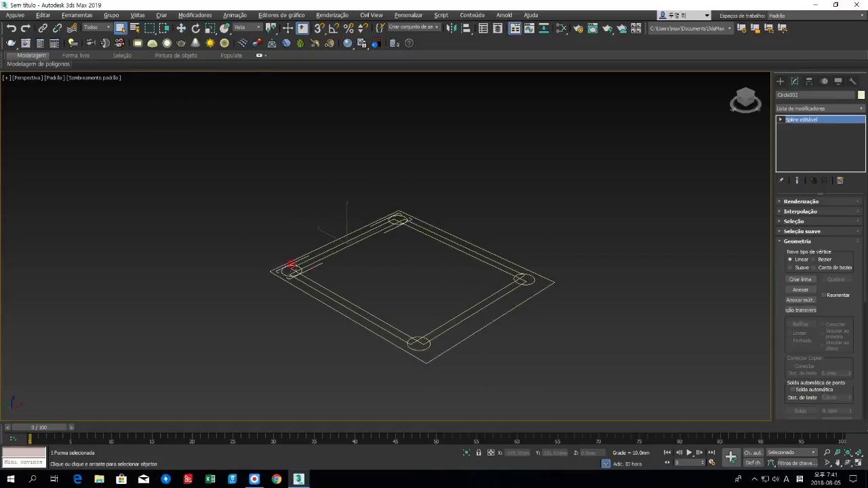
{"action": "left_click", "coordinate": [861, 111]}
{"action": "scroll", "coordinate": [816, 305], "scroll_direction": "down", "scroll_amount": 5}
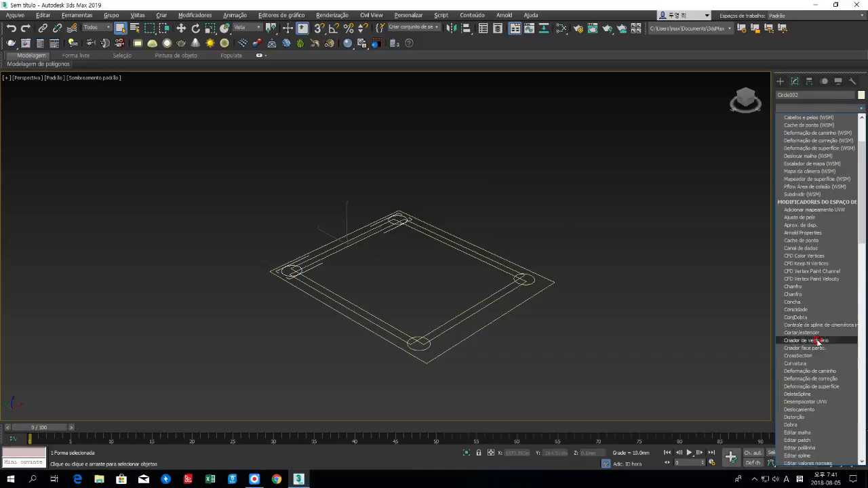
{"action": "scroll", "coordinate": [823, 364], "scroll_direction": "down", "scroll_amount": 2}
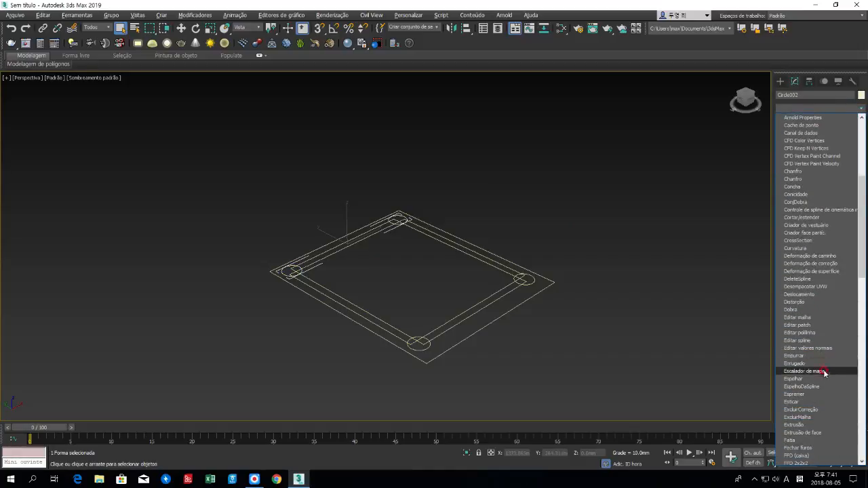
{"action": "scroll", "coordinate": [830, 398], "scroll_direction": "down", "scroll_amount": 1}
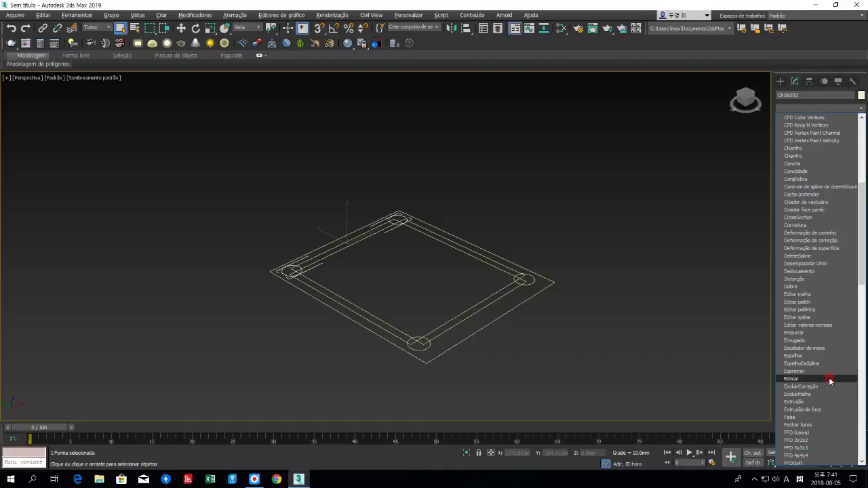
{"action": "scroll", "coordinate": [833, 364], "scroll_direction": "down", "scroll_amount": 1}
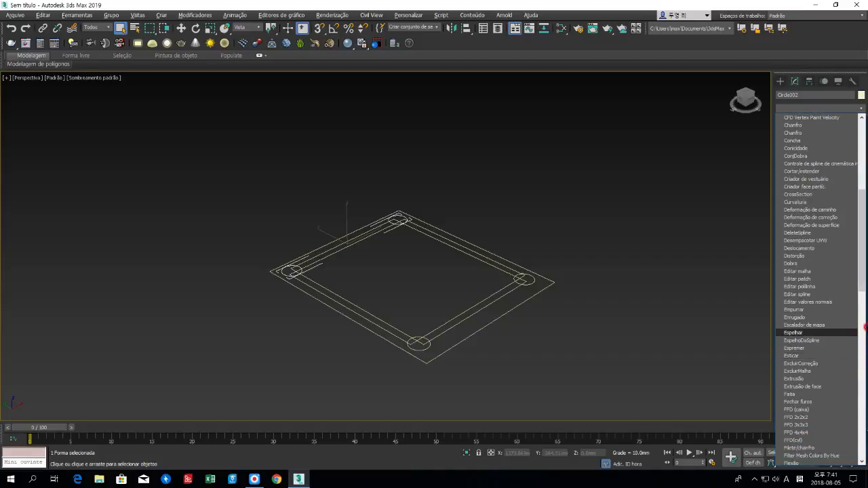
{"action": "left_click", "coordinate": [814, 379]}
{"action": "left_click", "coordinate": [829, 213]}
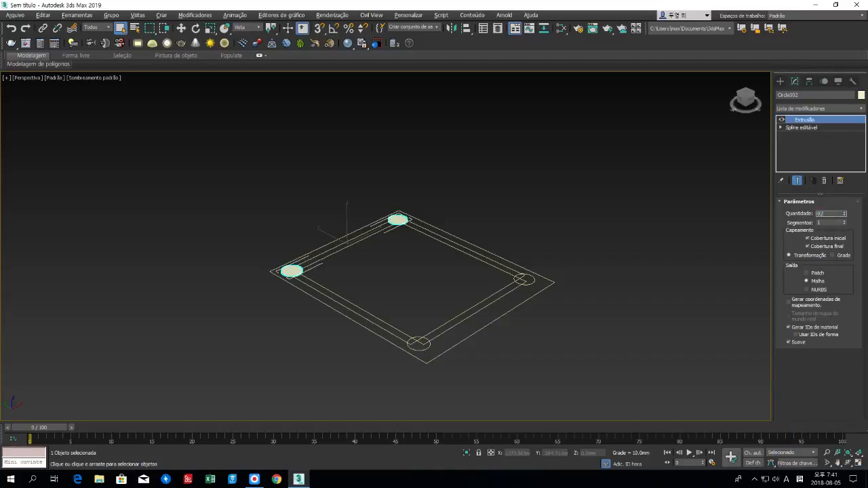
{"action": "type", "text": "920"}
{"action": "key", "text": "Return"}
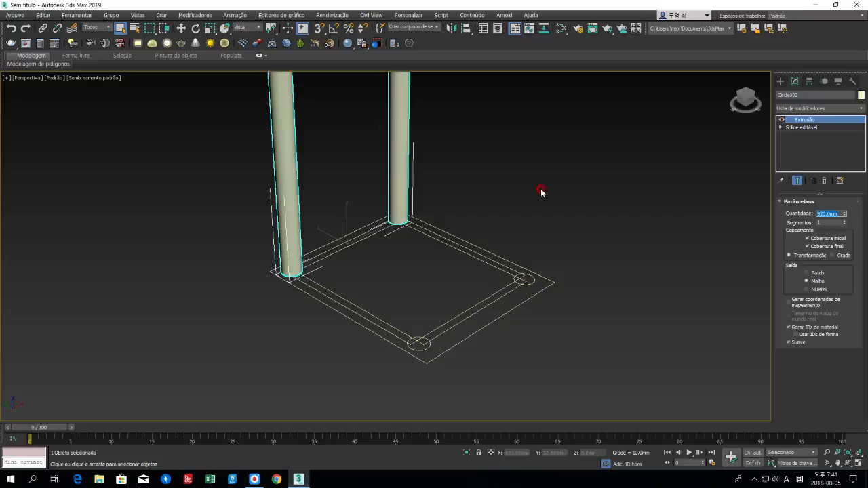
Copy the rear legs' Extrude modifier to the attached front leg circles and set its amount to 450 mm.
{"action": "scroll", "coordinate": [626, 224], "scroll_direction": "down", "scroll_amount": 4}
{"action": "middle_click_drag", "start_coordinate": [606, 228], "coordinate": [428, 200]}
{"action": "scroll", "coordinate": [396, 257], "scroll_direction": "up", "scroll_amount": 2}
{"action": "scroll", "coordinate": [443, 234], "scroll_direction": "up", "scroll_amount": 3}
{"action": "middle_click_drag", "start_coordinate": [442, 234], "coordinate": [437, 187]}
{"action": "left_click_drag", "start_coordinate": [750, 156], "coordinate": [499, 249]}
{"action": "left_click", "coordinate": [841, 214]}
{"action": "type", "text": "450"}
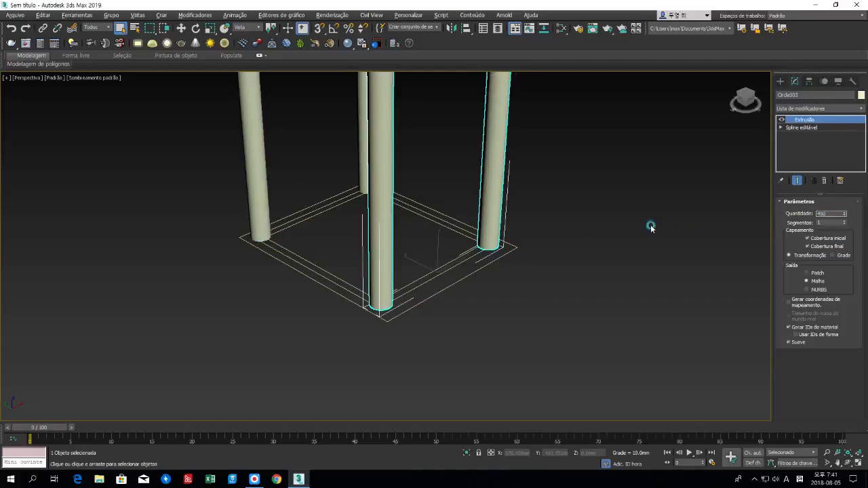
{"action": "left_click", "coordinate": [562, 238]}
Copy the front legs' Extrude modifier to the outer seat rectangle and set its amount to 20 mm.
{"action": "scroll", "coordinate": [556, 240], "scroll_direction": "down", "scroll_amount": 5}
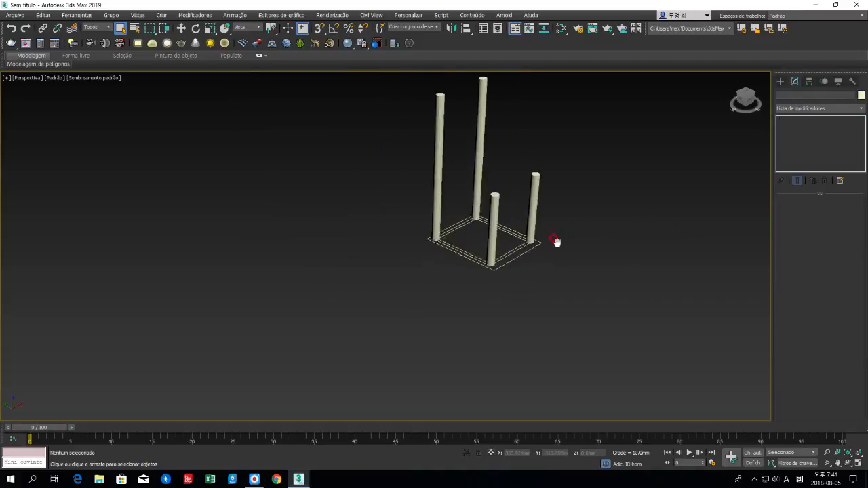
{"action": "scroll", "coordinate": [483, 278], "scroll_direction": "up", "scroll_amount": 2}
{"action": "middle_click_drag", "start_coordinate": [479, 275], "coordinate": [465, 213]}
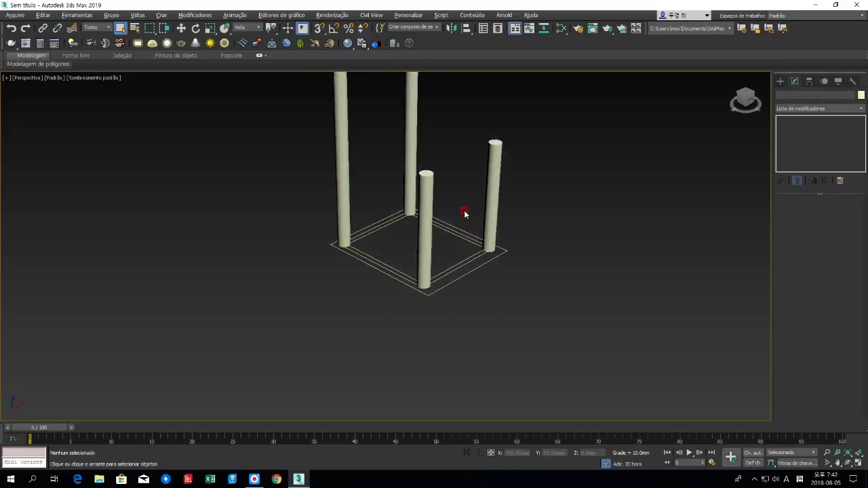
{"action": "scroll", "coordinate": [465, 217], "scroll_direction": "up", "scroll_amount": 3}
{"action": "left_click", "coordinate": [512, 225]}
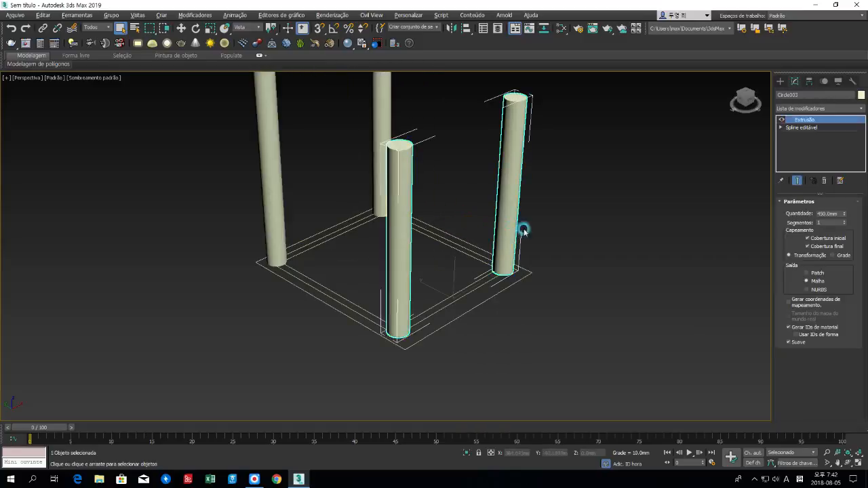
{"action": "left_click", "coordinate": [523, 278]}
{"action": "double_click", "coordinate": [829, 213]}
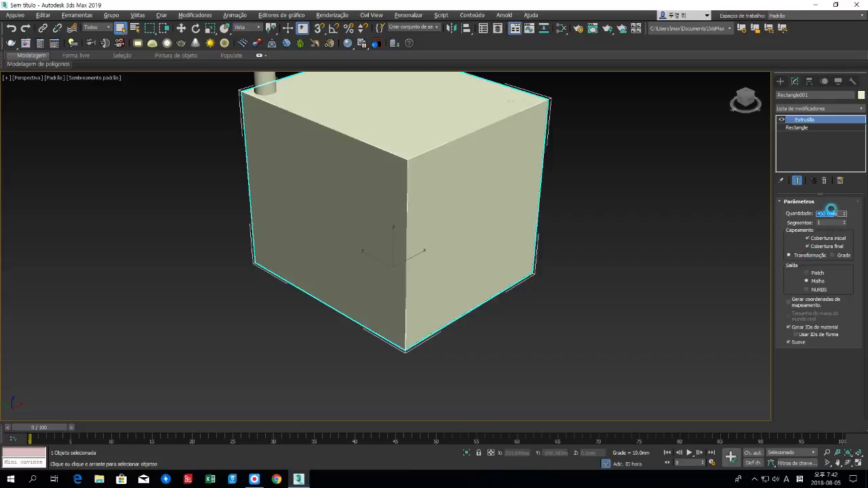
{"action": "type", "text": "20"}
{"action": "key", "text": "Return"}
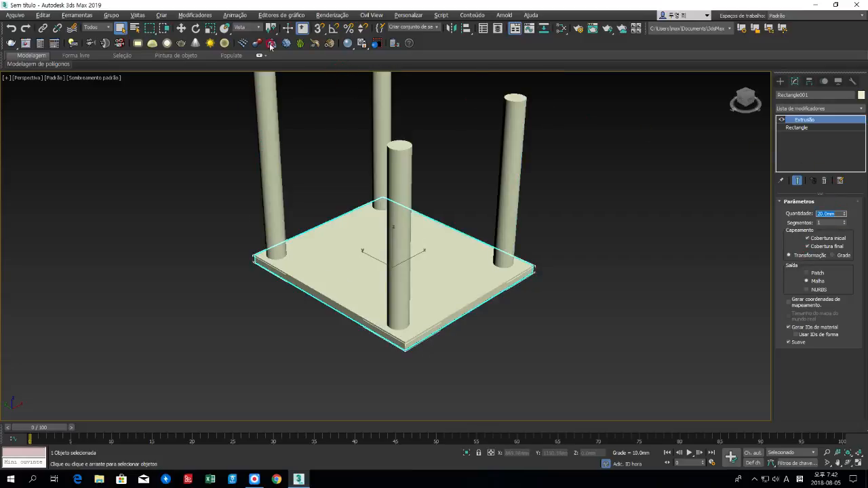
Raise the seat panel by an exact Z offset of 450 mm and clear the selection.
{"action": "left_click", "coordinate": [181, 28]}
{"action": "right_click", "coordinate": [181, 27]}
{"action": "double_click", "coordinate": [188, 252]}
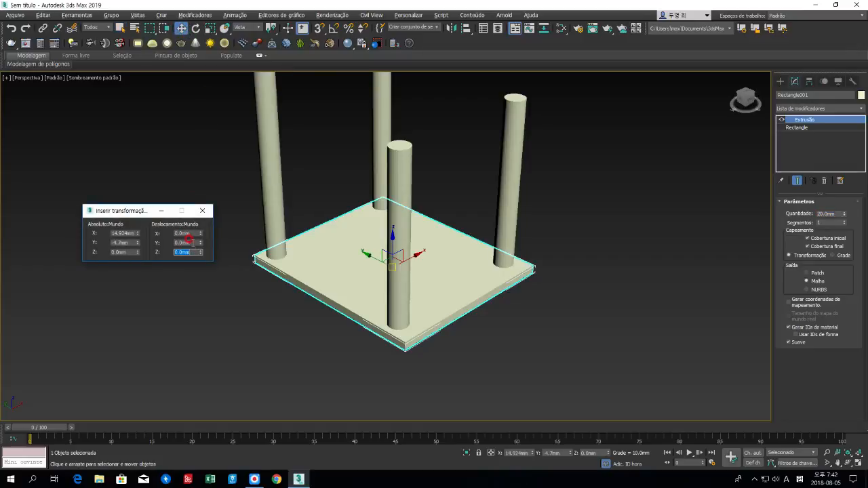
{"action": "type", "text": "450"}
{"action": "key", "text": "Return"}
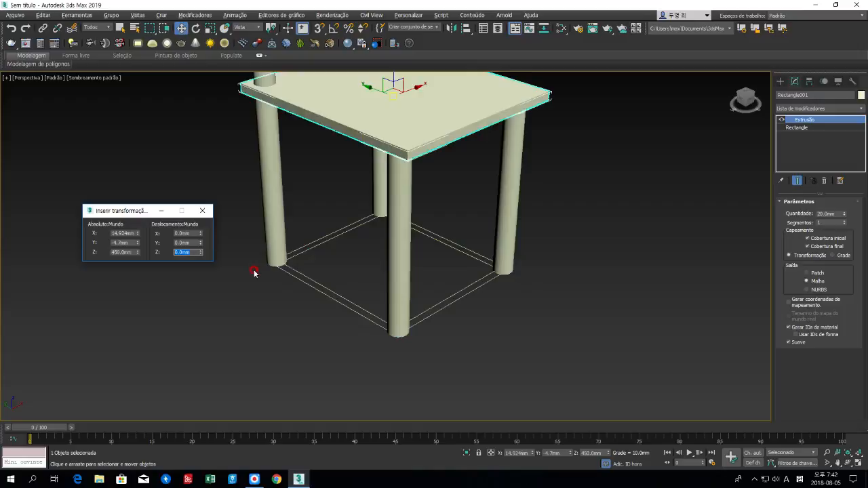
{"action": "middle_click_drag", "start_coordinate": [266, 285], "coordinate": [282, 334]}
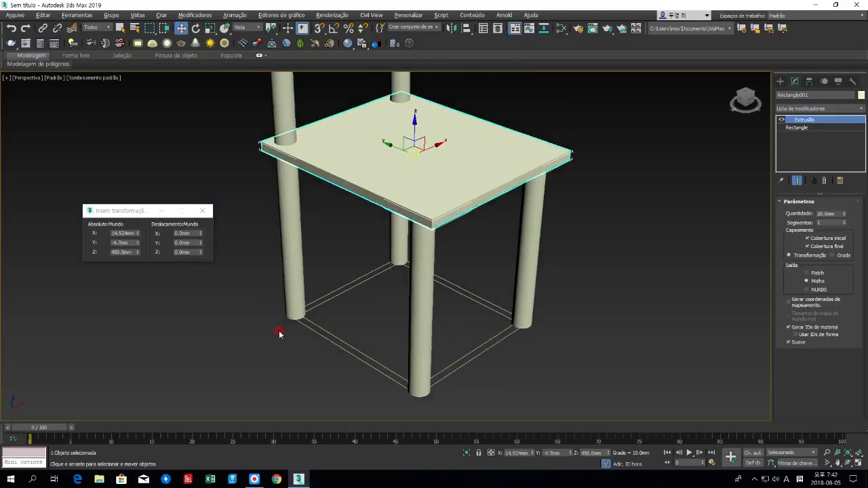
{"action": "left_click", "coordinate": [279, 333]}
{"action": "left_click", "coordinate": [202, 210]}
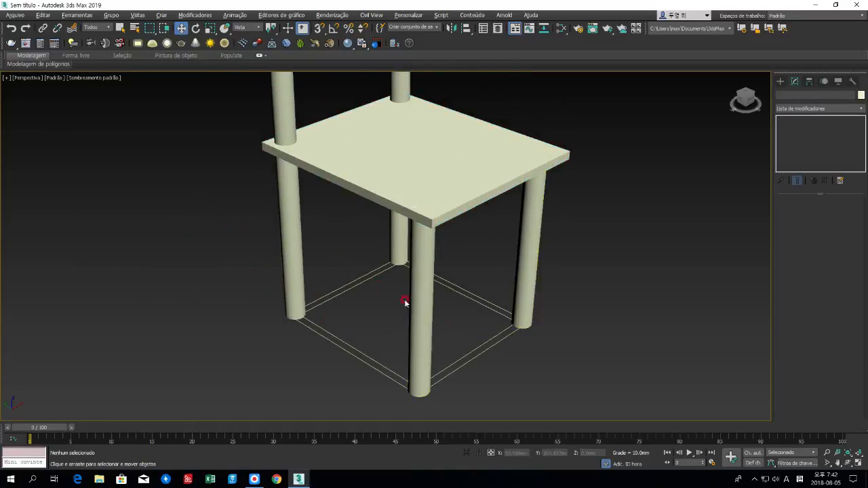
Copy the front legs' Extrude modifier to the thin rectangle between the front legs and set its amount to 40 mm.
{"action": "left_click", "coordinate": [523, 299]}
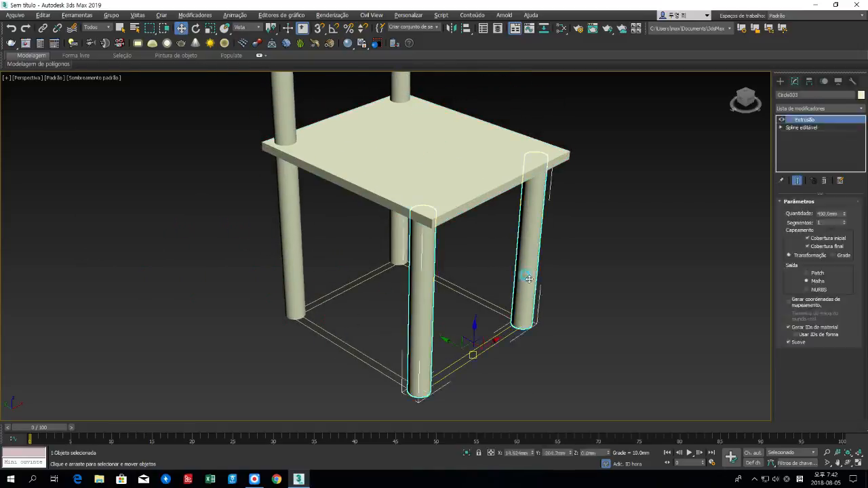
{"action": "left_click", "coordinate": [500, 345]}
{"action": "double_click", "coordinate": [829, 213]}
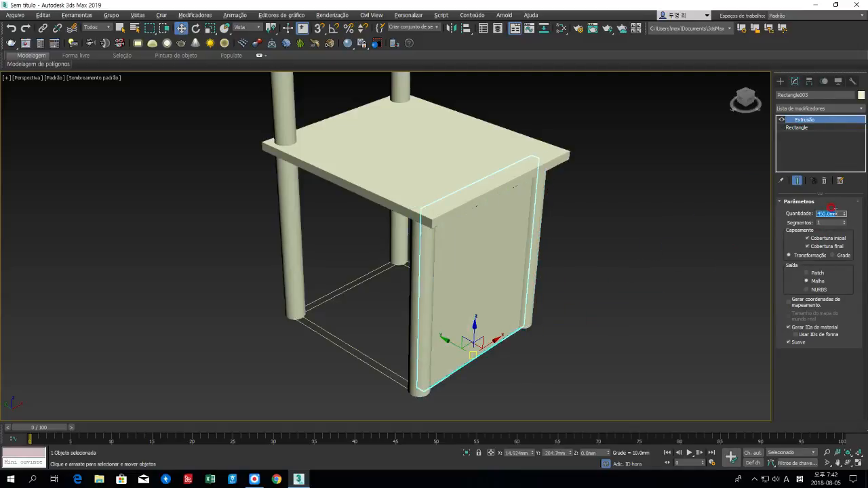
{"action": "type", "text": "40"}
{"action": "key", "text": "Return"}
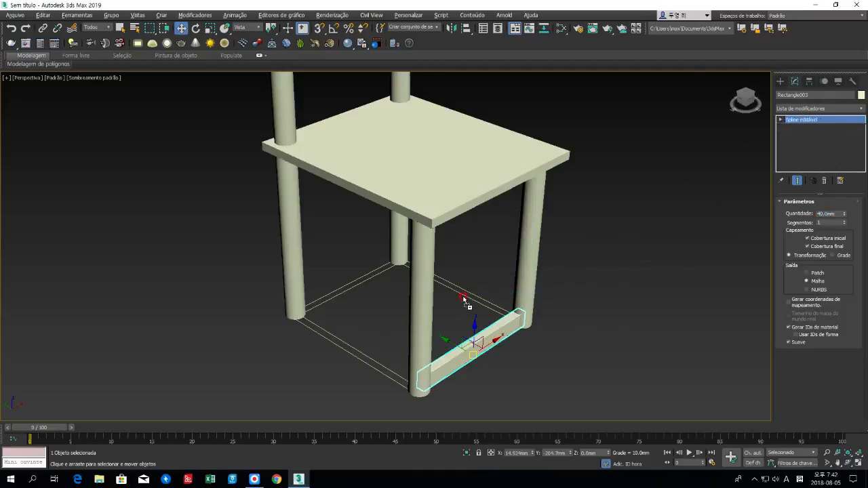
Copy the front rail's 40 mm Extrude modifier to the attached side rail rectangles and the rear rail rectangle.
{"action": "left_click", "coordinate": [470, 294]}
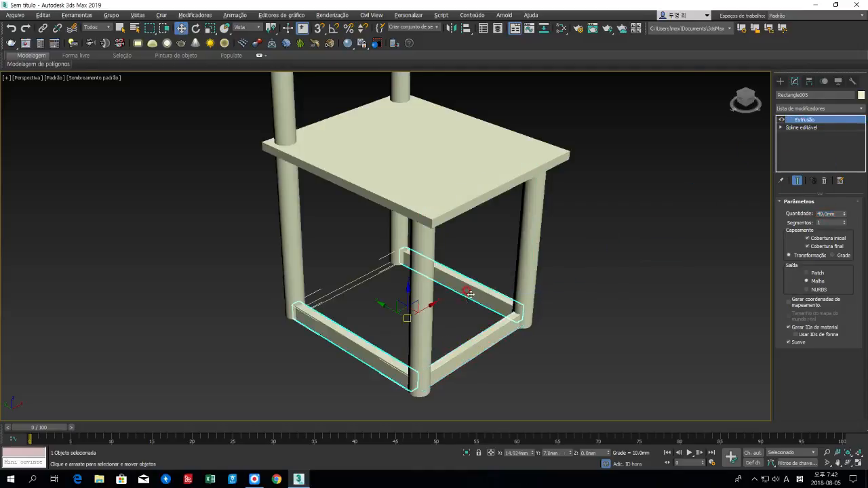
{"action": "left_click", "coordinate": [349, 291]}
{"action": "middle_click_drag", "start_coordinate": [543, 356], "coordinate": [538, 306]}
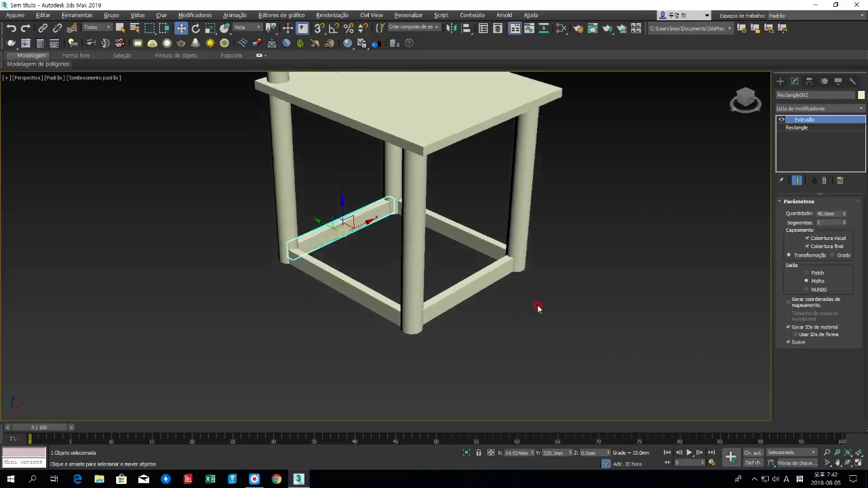
{"action": "left_click", "coordinate": [513, 320]}
Raise the front rail by an exact Z offset of 90 mm.
{"action": "left_click", "coordinate": [461, 294]}
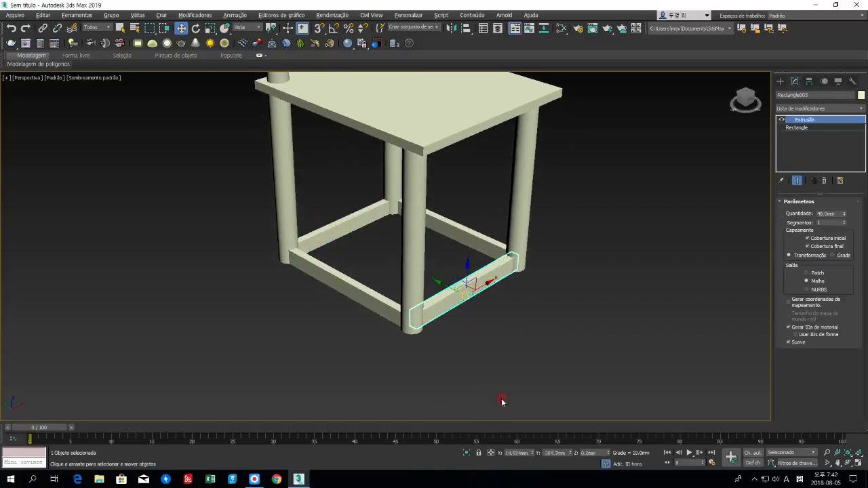
{"action": "left_click", "coordinate": [490, 454]}
{"action": "double_click", "coordinate": [592, 452]}
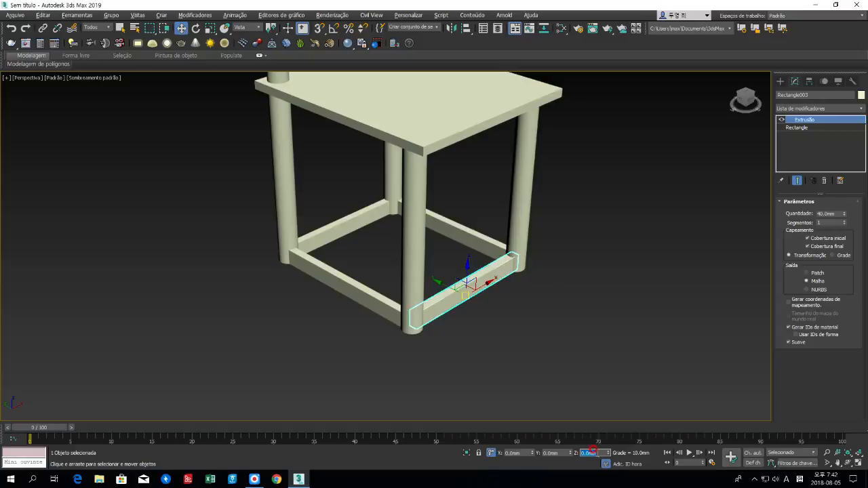
{"action": "type", "text": "90"}
{"action": "key", "text": "Return"}
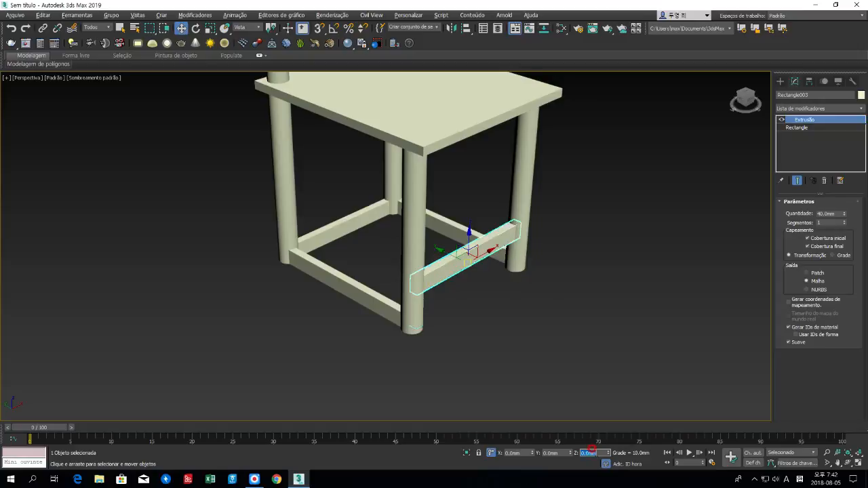
Raise the attached pair of side rails between the front and rear legs by an exact Z offset.
{"action": "left_click", "coordinate": [378, 310]}
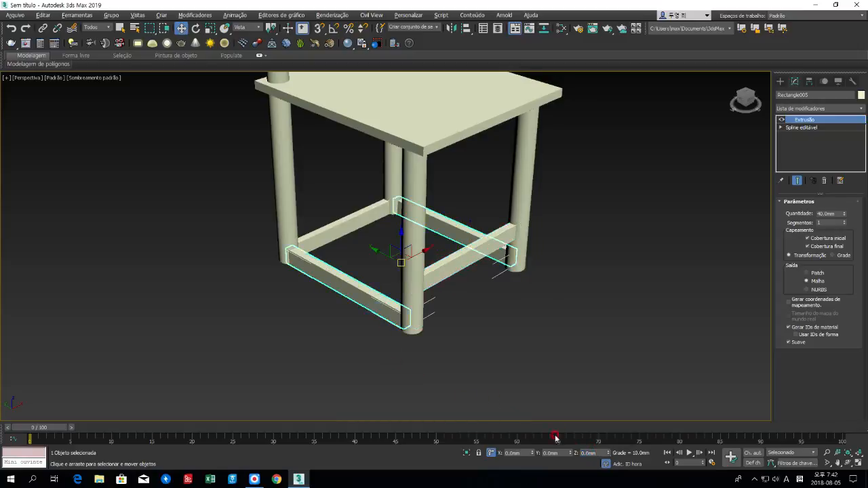
{"action": "double_click", "coordinate": [592, 453]}
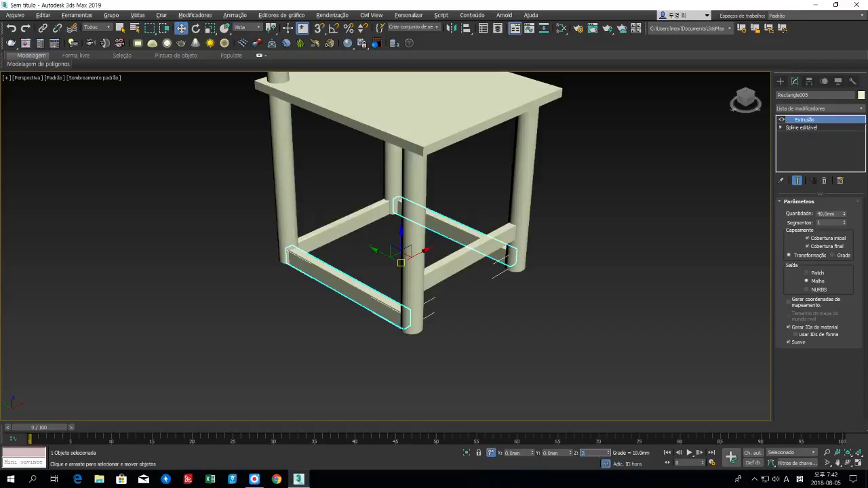
{"action": "key", "text": "Return"}
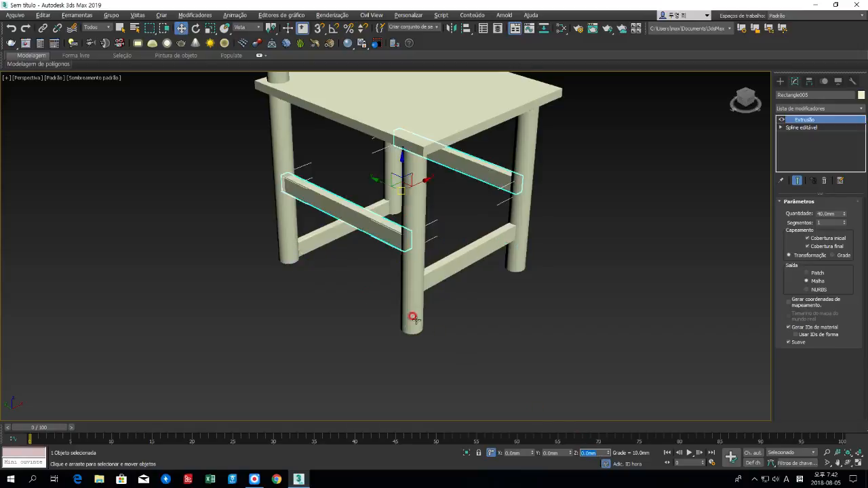
Raise the rail between the rear legs by an exact Z offset of 600 mm to form the lower backrest slat.
{"action": "scroll", "coordinate": [341, 326], "scroll_direction": "down", "scroll_amount": 3}
{"action": "middle_click_drag", "start_coordinate": [333, 352], "coordinate": [333, 360]}
{"action": "key", "text": "ctrl+r"}
{"action": "left_click_drag", "start_coordinate": [268, 245], "coordinate": [358, 246]}
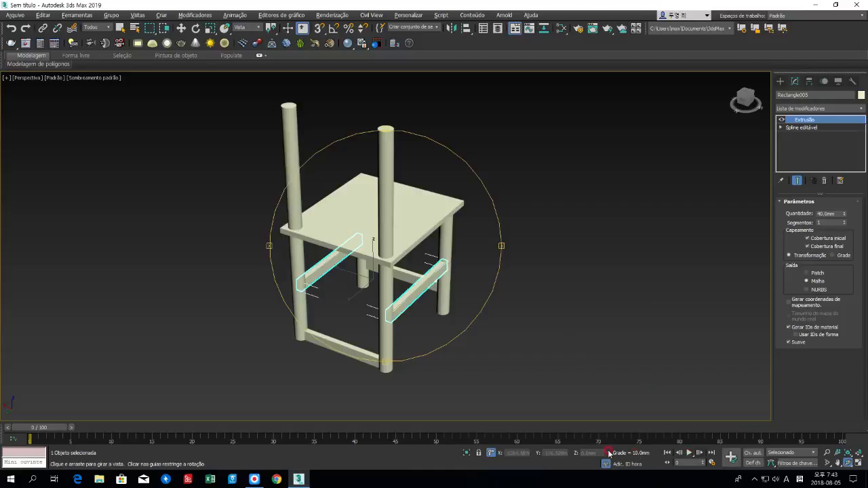
{"action": "key", "text": "w"}
{"action": "left_click", "coordinate": [349, 354]}
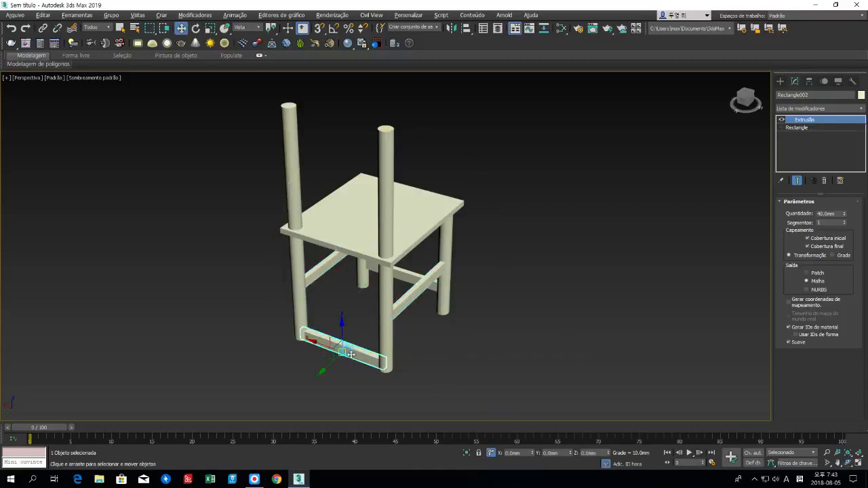
{"action": "left_click", "coordinate": [594, 452]}
{"action": "type", "text": "600"}
{"action": "key", "text": "Return"}
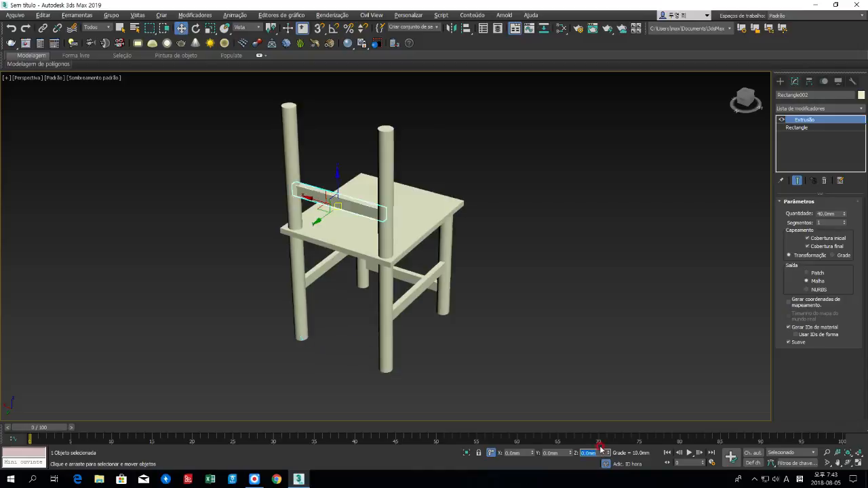
{"action": "left_click", "coordinate": [517, 326]}
Clone the backrest slat and raise the copy by an exact Z offset of 200 mm.
{"action": "left_click", "coordinate": [363, 216]}
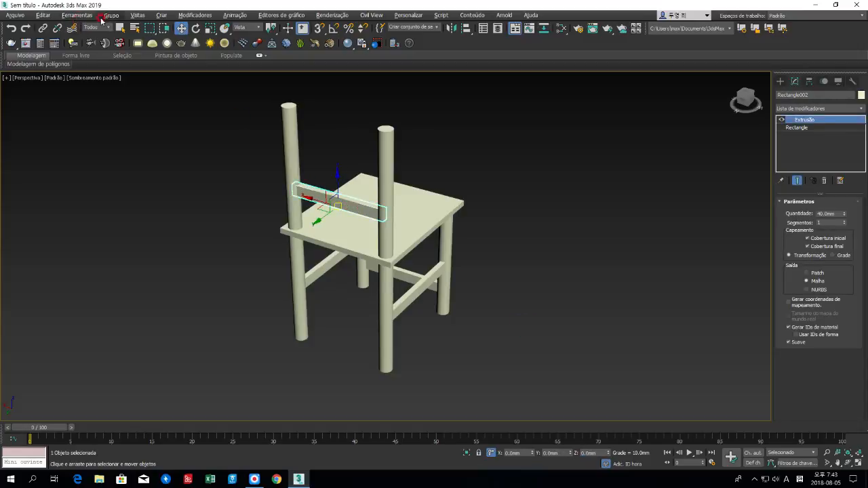
{"action": "left_click", "coordinate": [42, 15]}
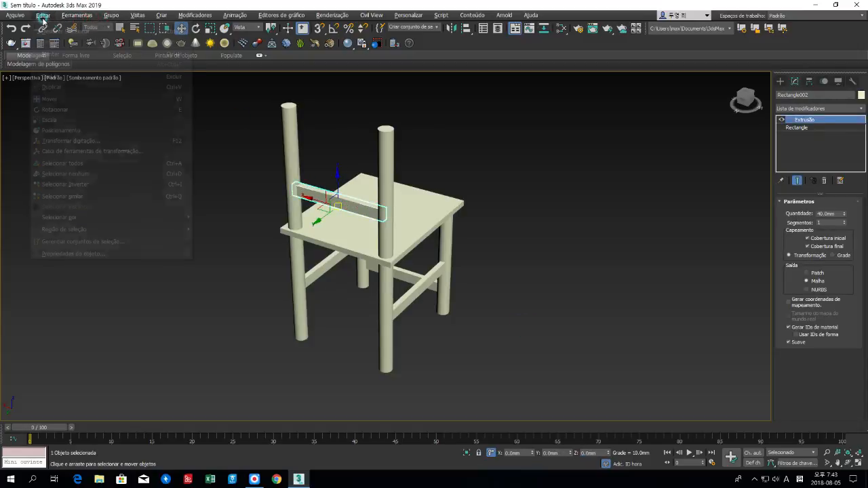
{"action": "left_click", "coordinate": [80, 87]}
{"action": "left_click", "coordinate": [410, 273]}
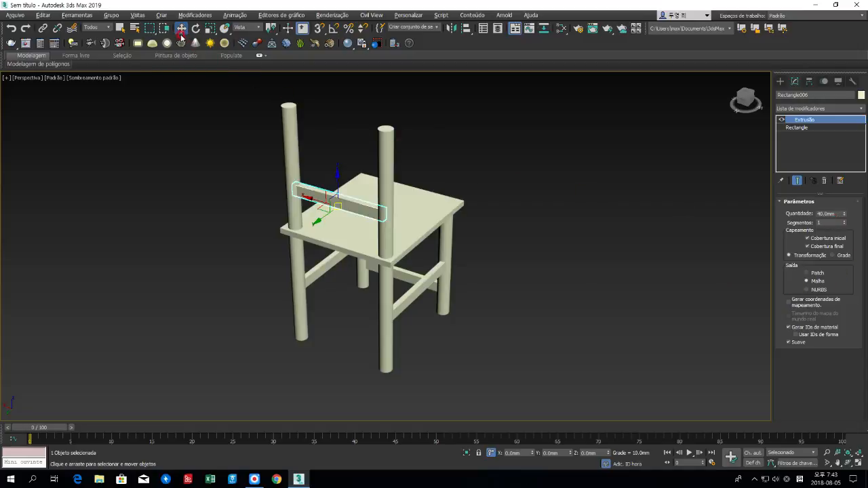
{"action": "double_click", "coordinate": [589, 452]}
{"action": "type", "text": "200"}
{"action": "key", "text": "Return"}
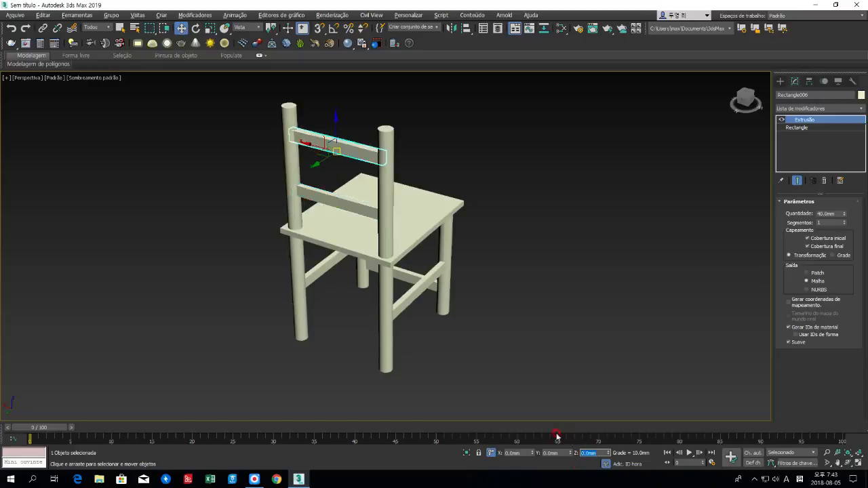
{"action": "left_click", "coordinate": [526, 394]}
Examine the whole chair in the four-viewport layout, fitted in the orthographic views and seen from the front in perspective.
{"action": "key", "text": "alt+w"}
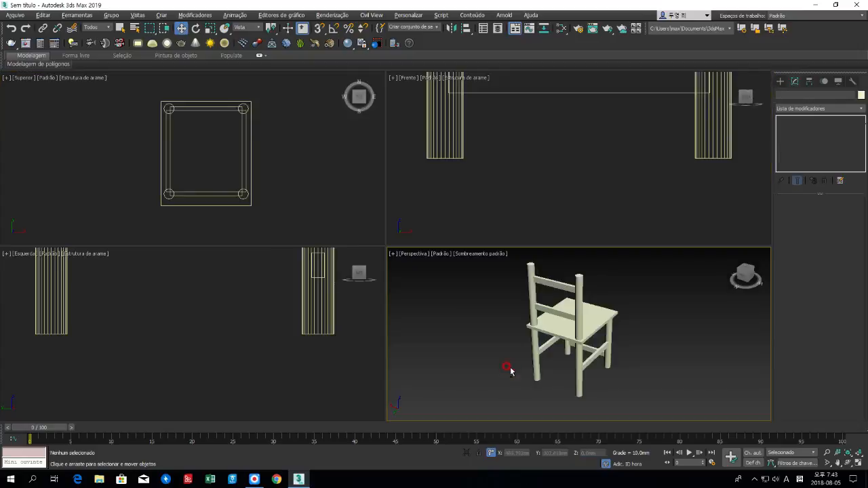
{"action": "left_click", "coordinate": [525, 224]}
{"action": "left_click", "coordinate": [244, 361]}
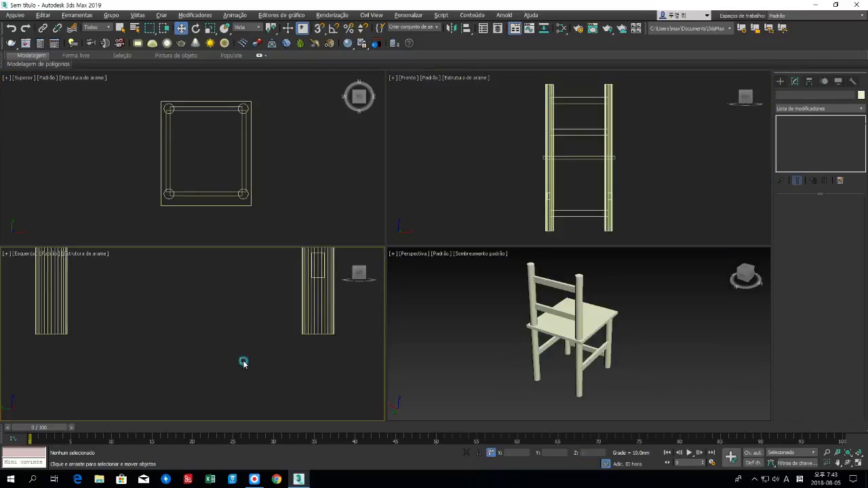
{"action": "key", "text": "z"}
{"action": "left_click", "coordinate": [517, 371]}
{"action": "key", "text": "ctrl+r"}
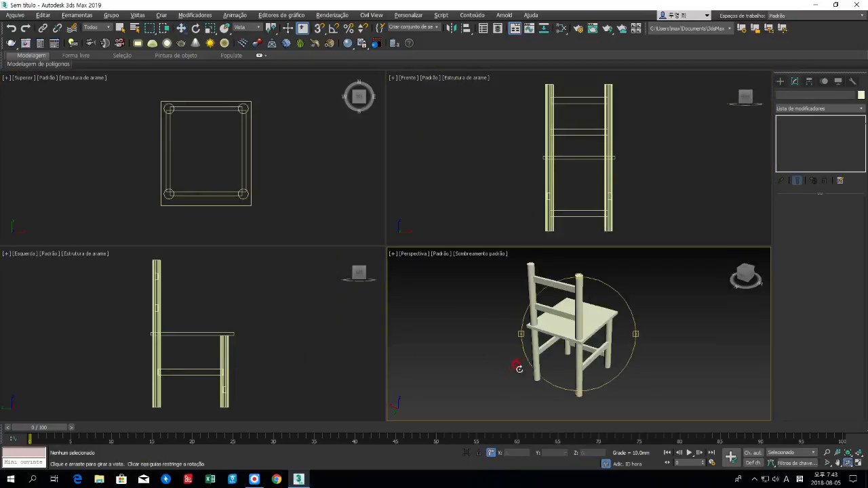
{"action": "left_click_drag", "start_coordinate": [634, 334], "coordinate": [583, 341]}
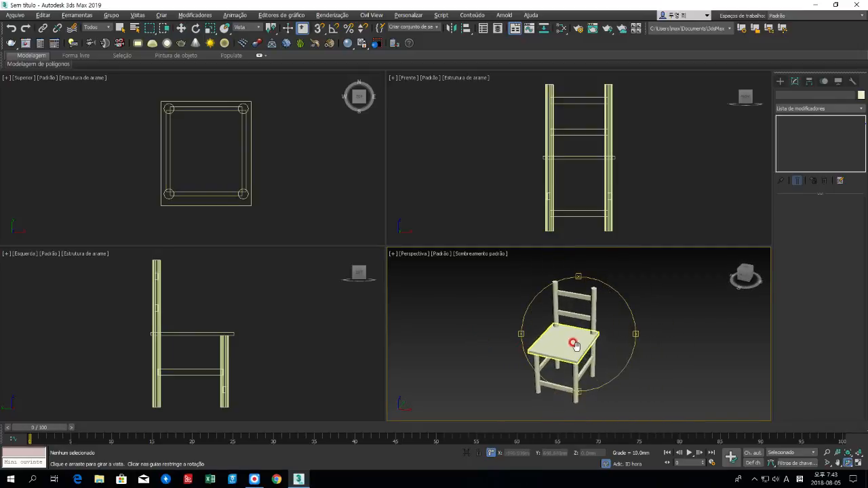
{"action": "right_click", "coordinate": [329, 212]}
{"action": "key", "text": "z"}
{"action": "right_click", "coordinate": [472, 214]}
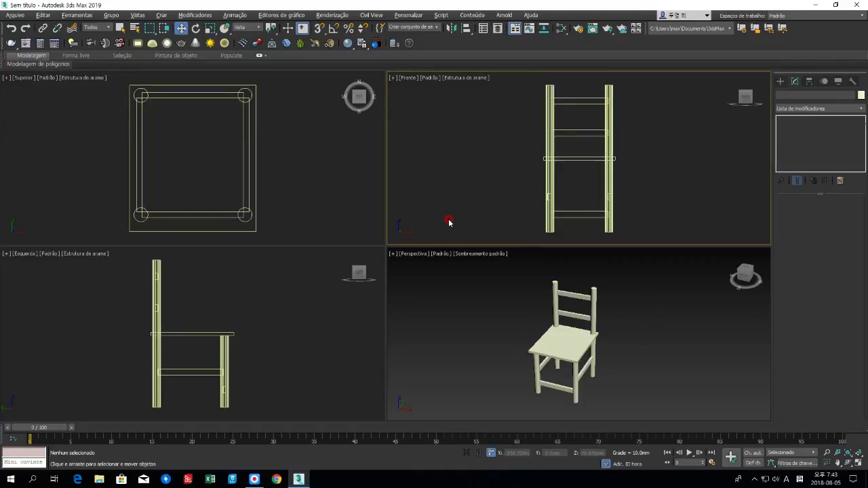
{"action": "right_click", "coordinate": [320, 344]}
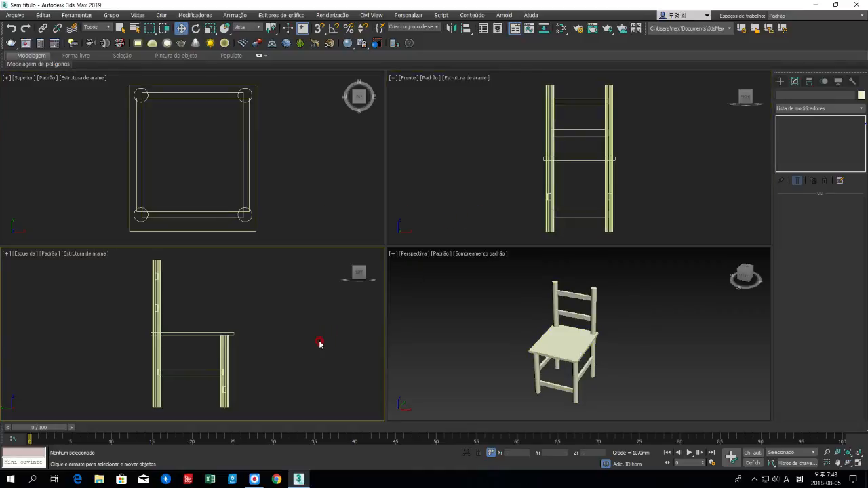
{"action": "right_click", "coordinate": [483, 363]}
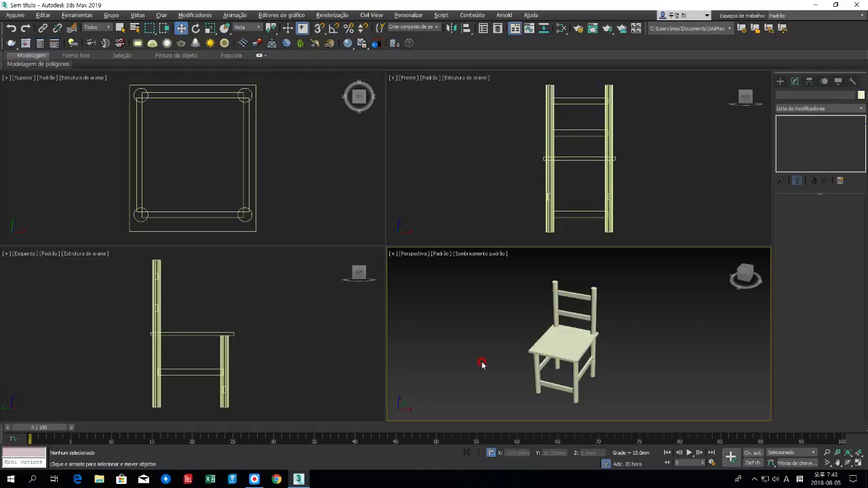
Group all the chair parts under the name Chair.
{"action": "left_click_drag", "start_coordinate": [278, 240], "coordinate": [106, 79]}
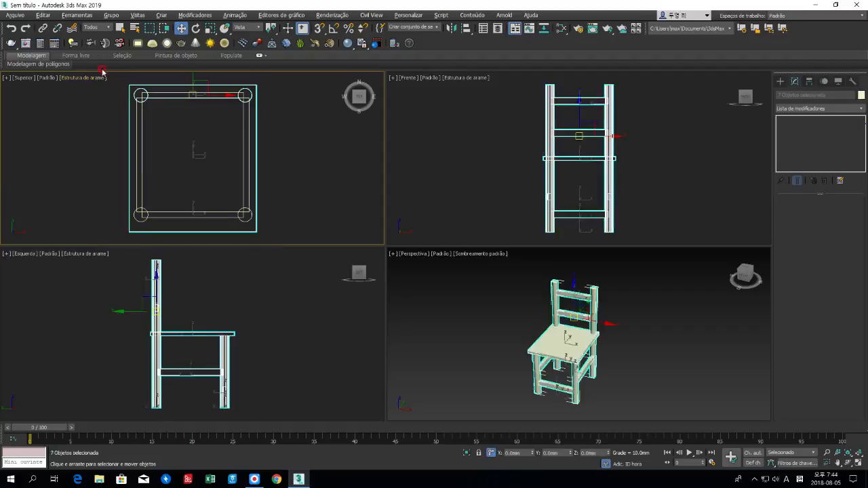
{"action": "left_click", "coordinate": [111, 15]}
{"action": "left_click", "coordinate": [114, 31]}
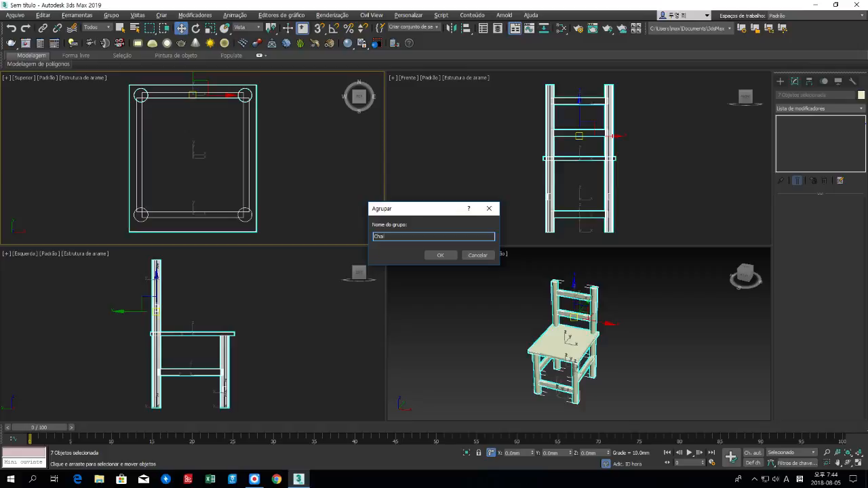
{"action": "left_click", "coordinate": [435, 255]}
{"action": "left_click", "coordinate": [423, 314]}
{"action": "left_click", "coordinate": [563, 341]}
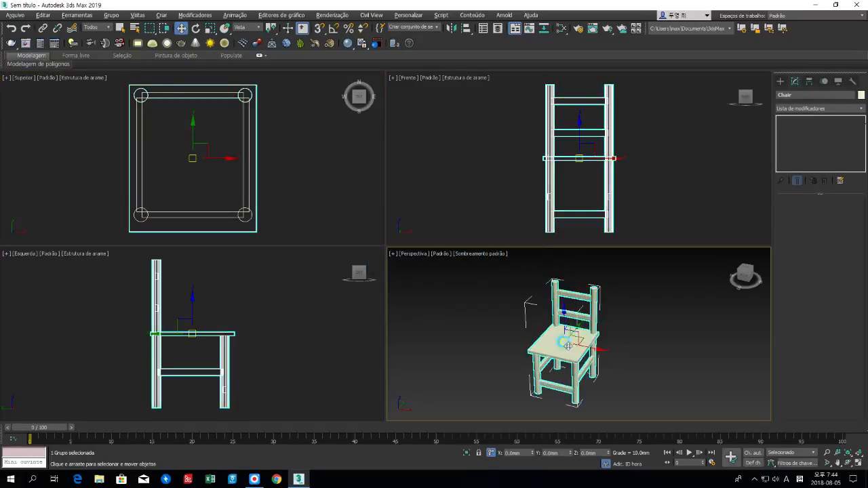
Check the member objects of the Chair group in the scene's object list and reselect the group in perspective.
{"action": "left_click", "coordinate": [134, 28]}
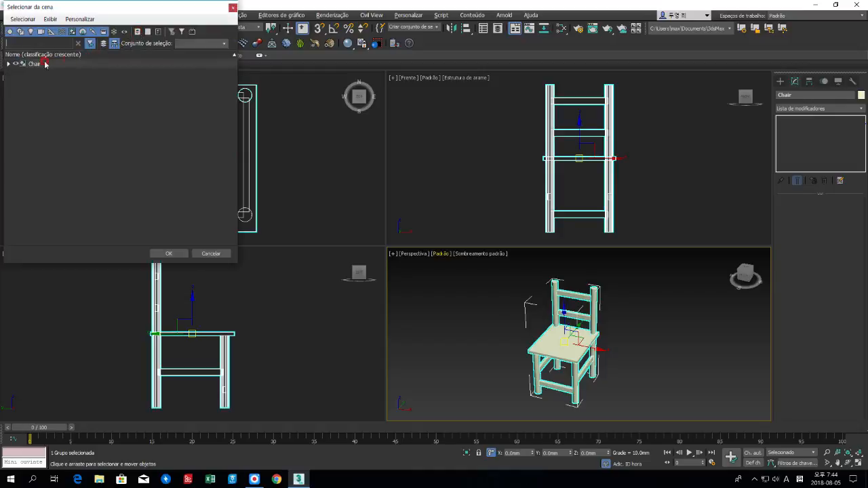
{"action": "left_click", "coordinate": [7, 64]}
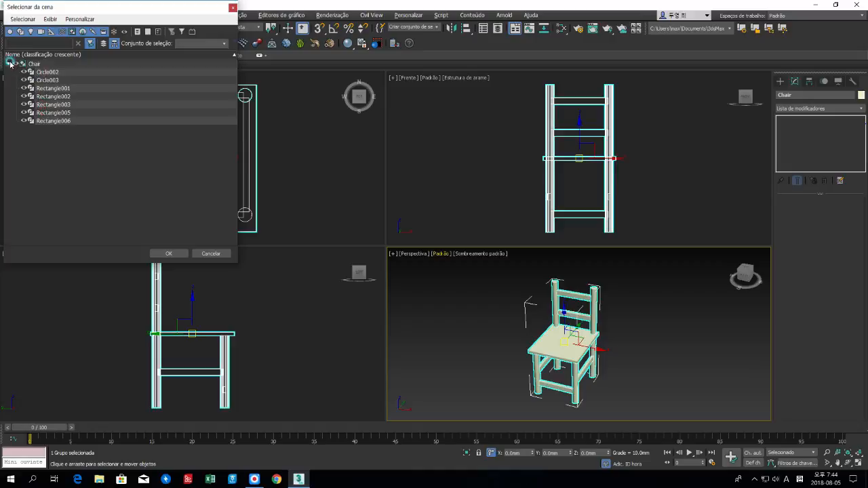
{"action": "left_click", "coordinate": [9, 64]}
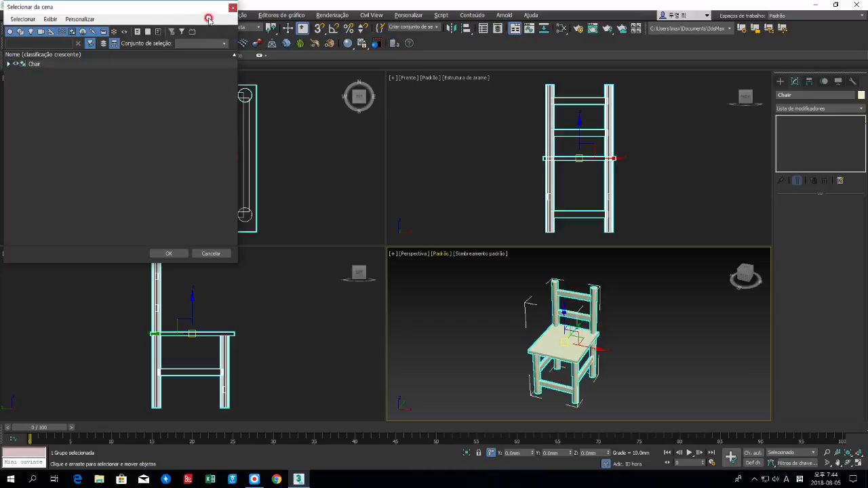
{"action": "left_click", "coordinate": [232, 7]}
{"action": "left_click", "coordinate": [527, 344]}
{"action": "left_click", "coordinate": [548, 345]}
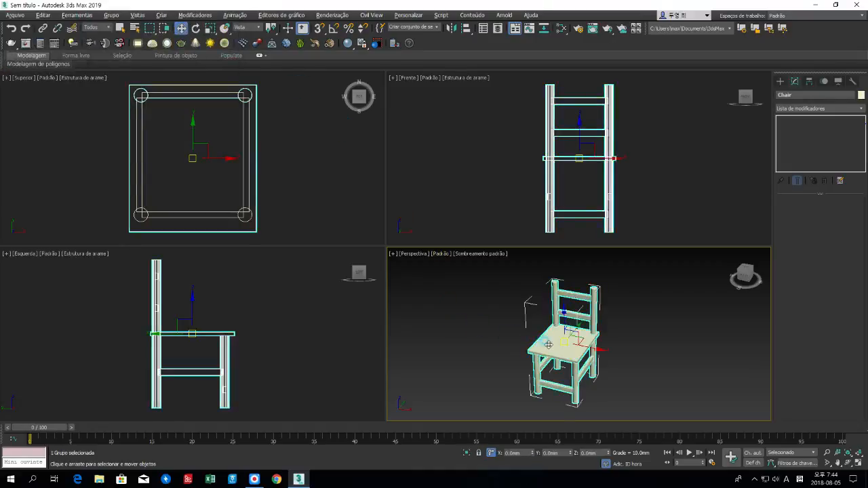